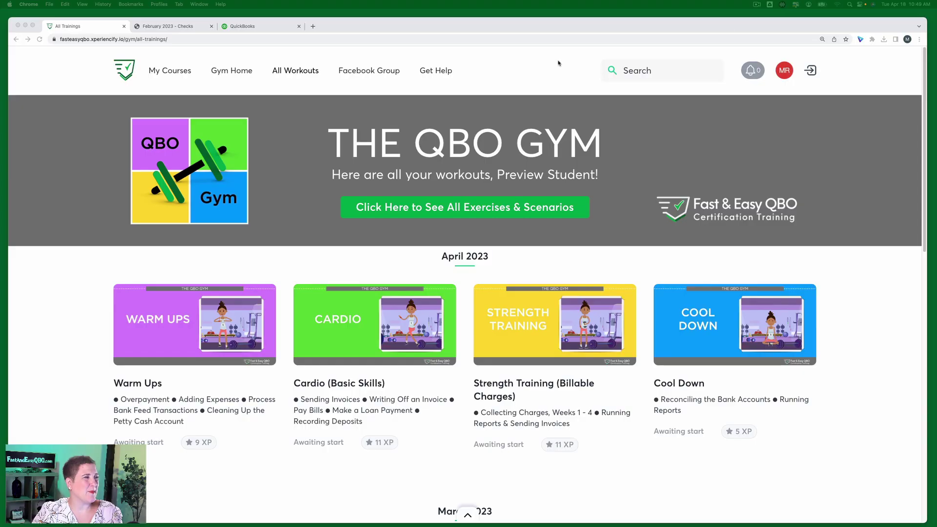
# Step: Open the February 2023 Warm Ups workout from the list of all workouts
pyautogui.click(559, 62)
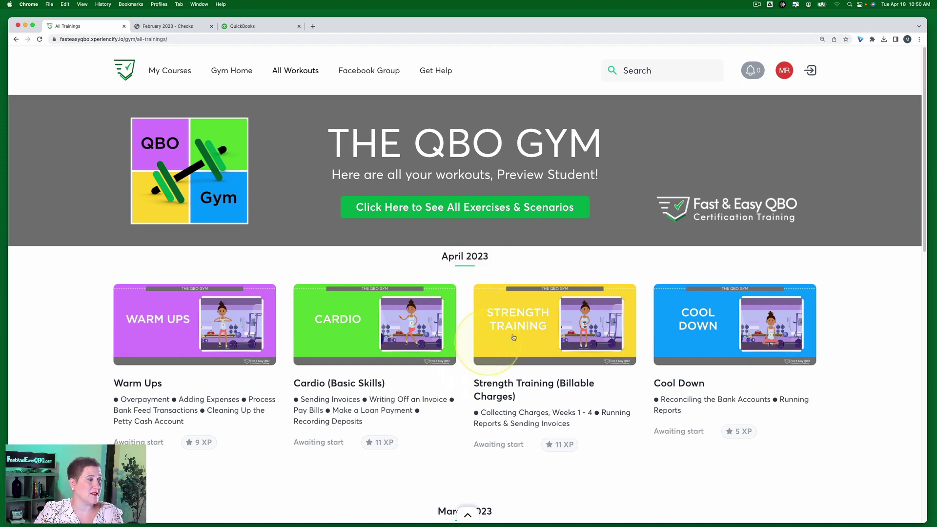
pyautogui.scroll(-5, 490, 320)
pyautogui.scroll(-6, 490, 319)
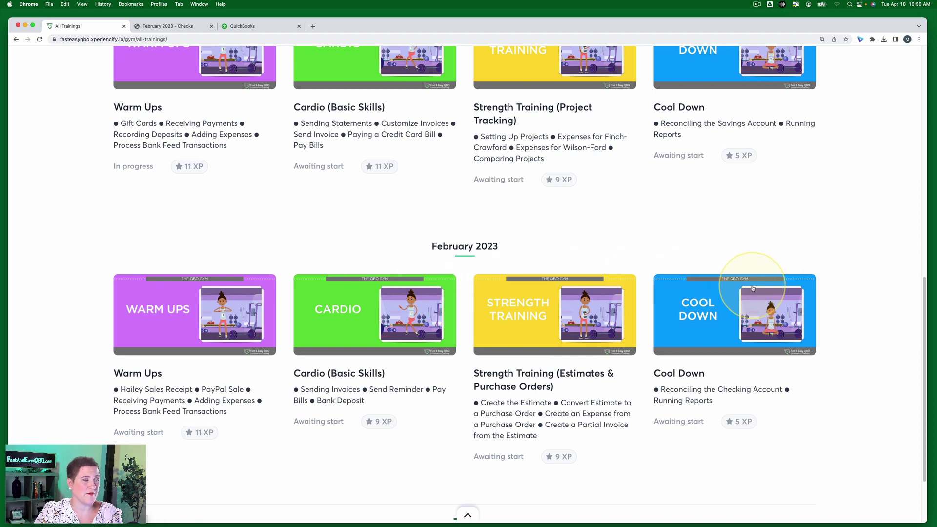
pyautogui.click(198, 325)
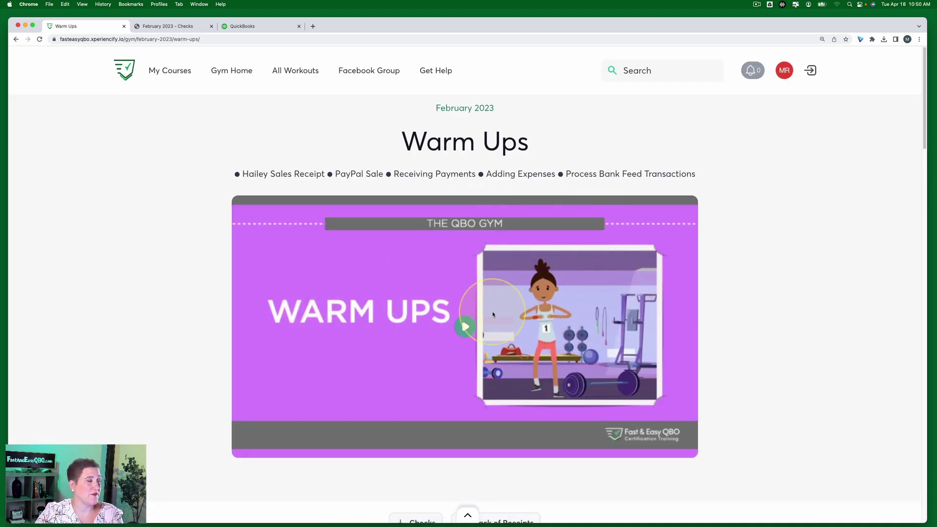
# Step: Look through the Warm Ups page for its hands-on practice exercises and the downloadable checks and receipts
pyautogui.scroll(-2, 478, 322)
pyautogui.scroll(-1, 499, 314)
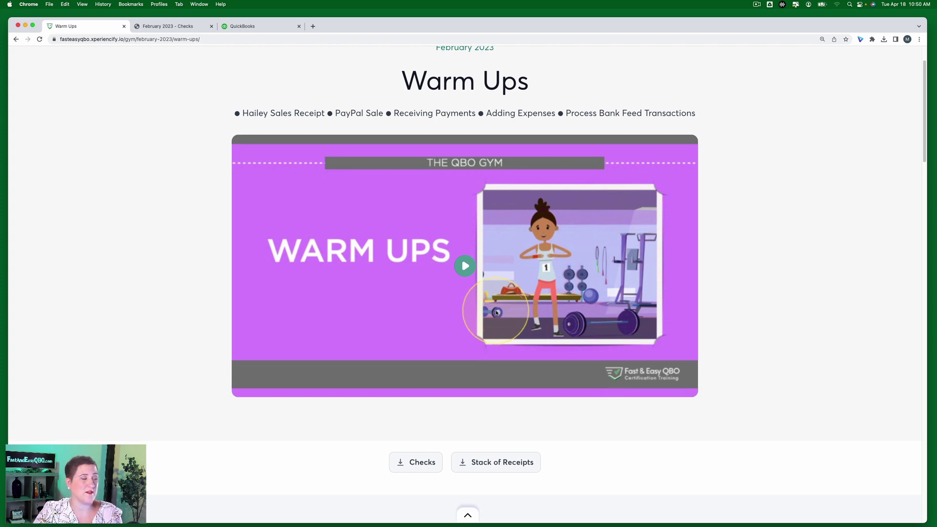
pyautogui.scroll(-10, 496, 312)
pyautogui.scroll(-13, 496, 313)
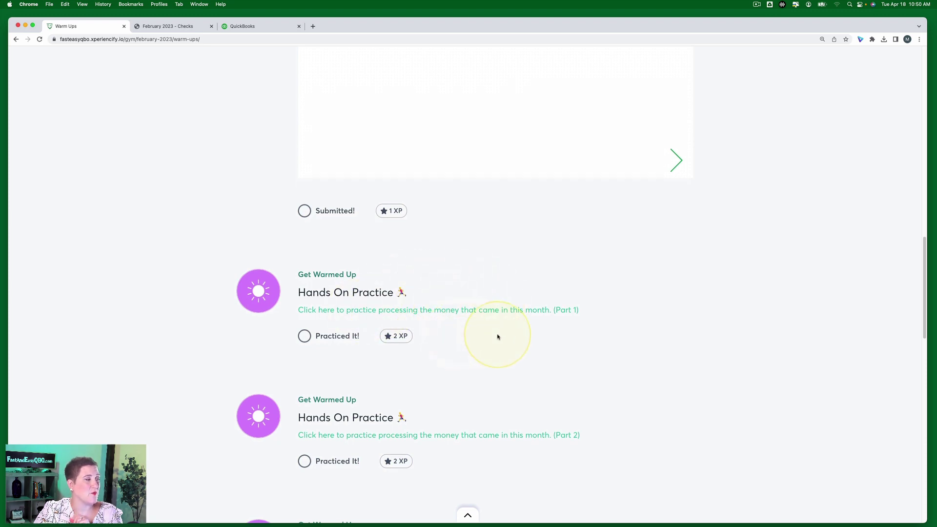
pyautogui.scroll(-2, 495, 338)
pyautogui.scroll(-4, 495, 339)
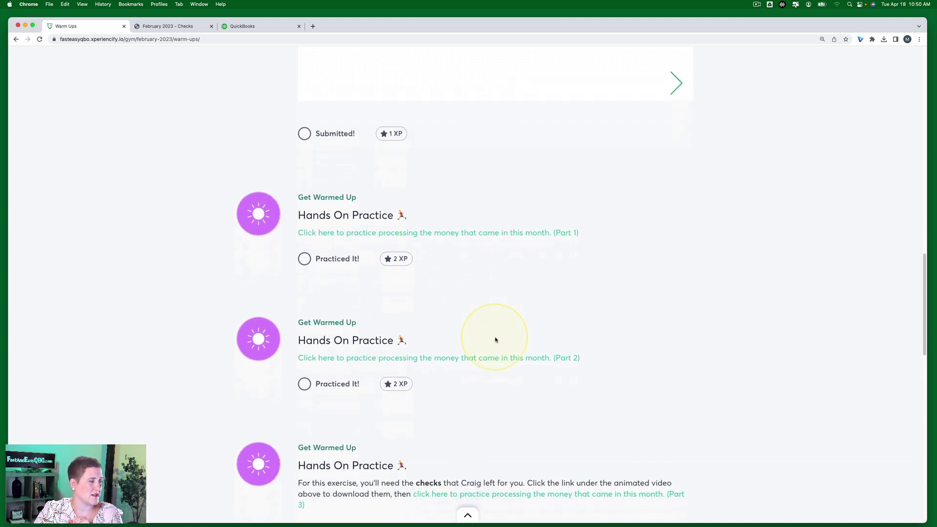
pyautogui.scroll(-7, 592, 389)
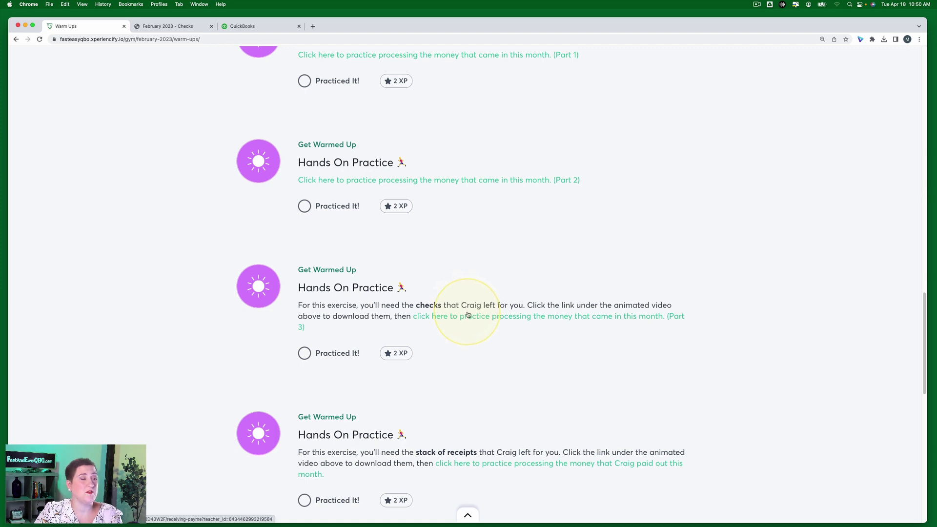
pyautogui.scroll(15, 468, 314)
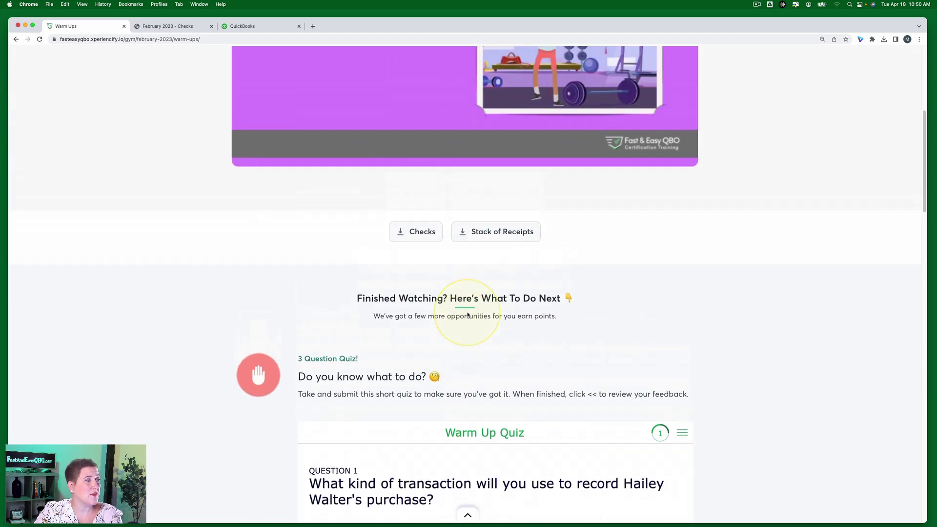
pyautogui.scroll(2, 467, 314)
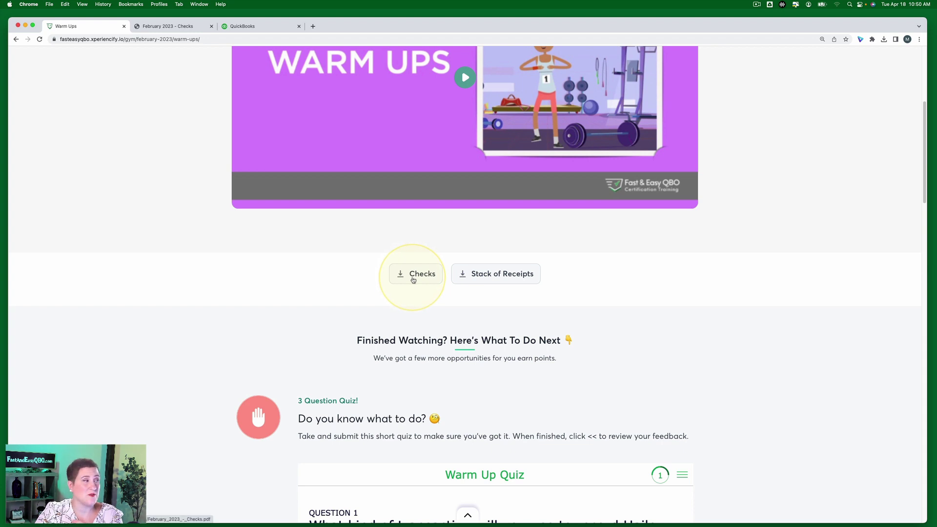
# Step: View the February 2023 Checks PDF enlarged to 175%
pyautogui.click(169, 27)
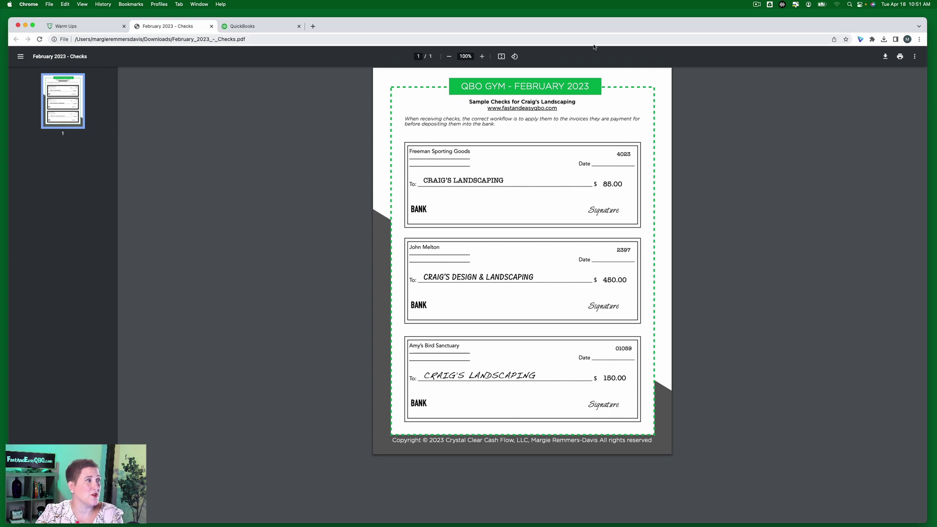
pyautogui.click(482, 57)
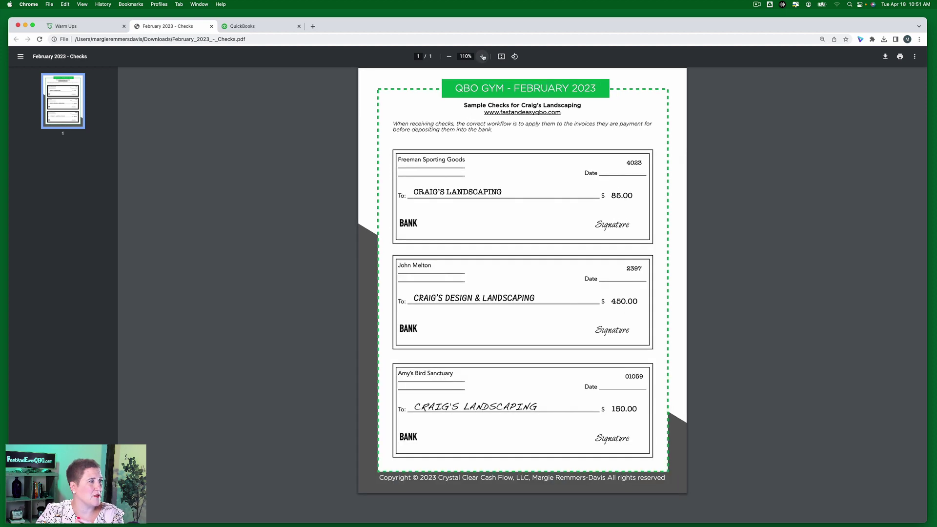
pyautogui.click(482, 57)
pyautogui.click(483, 57)
pyautogui.click(482, 56)
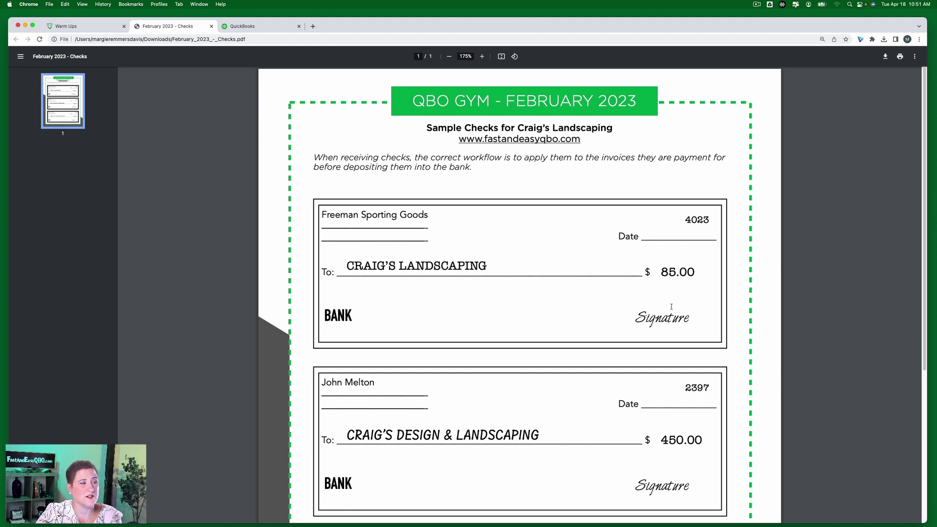
pyautogui.scroll(-1, 671, 304)
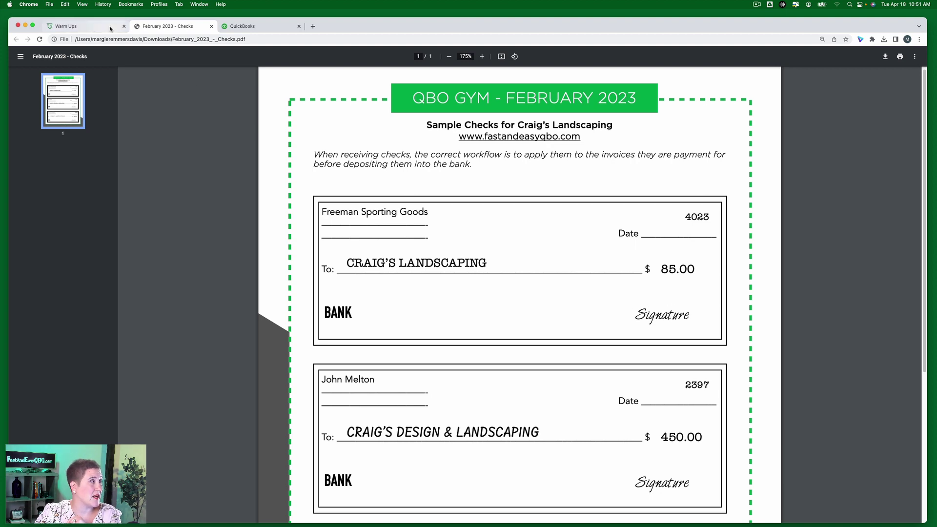
# Step: Open the Part 3 hands-on practice exercise on processing incoming money from the Warm Ups page
pyautogui.click(77, 26)
pyautogui.scroll(-10, 561, 345)
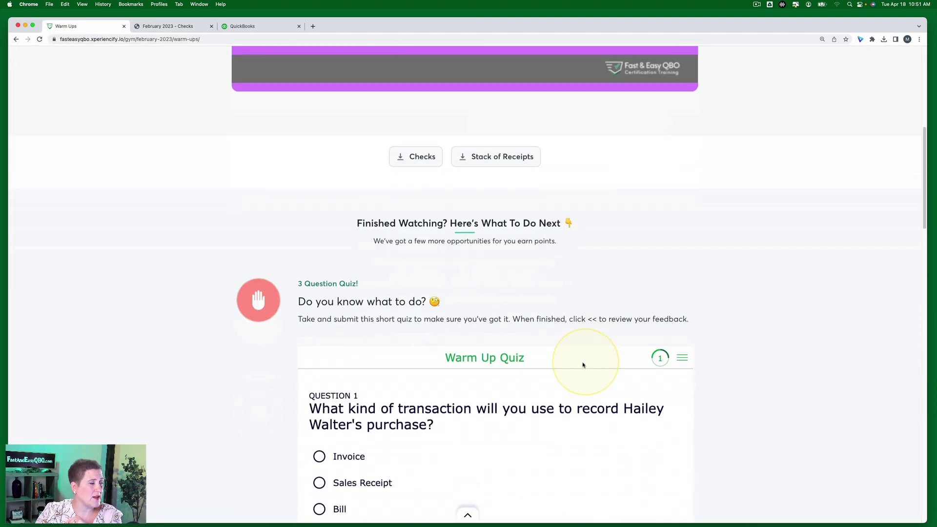
pyautogui.scroll(-8, 557, 312)
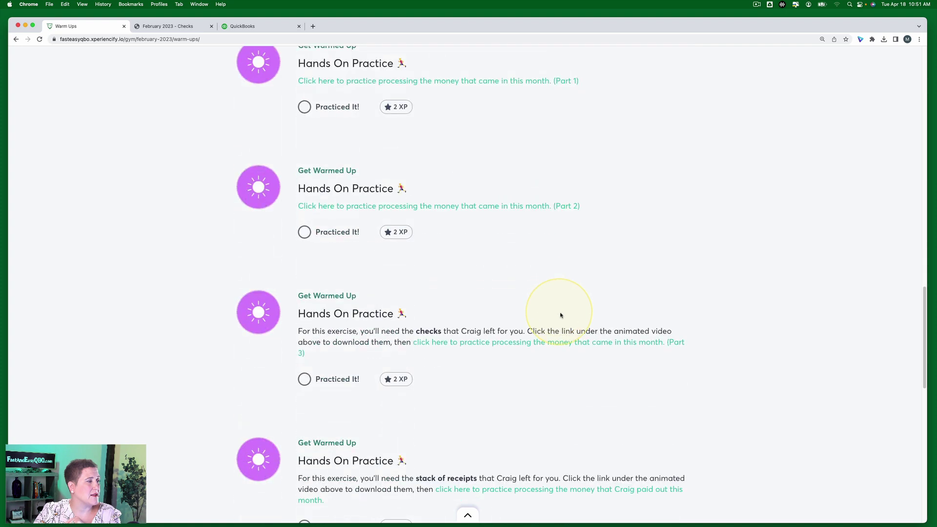
pyautogui.click(553, 344)
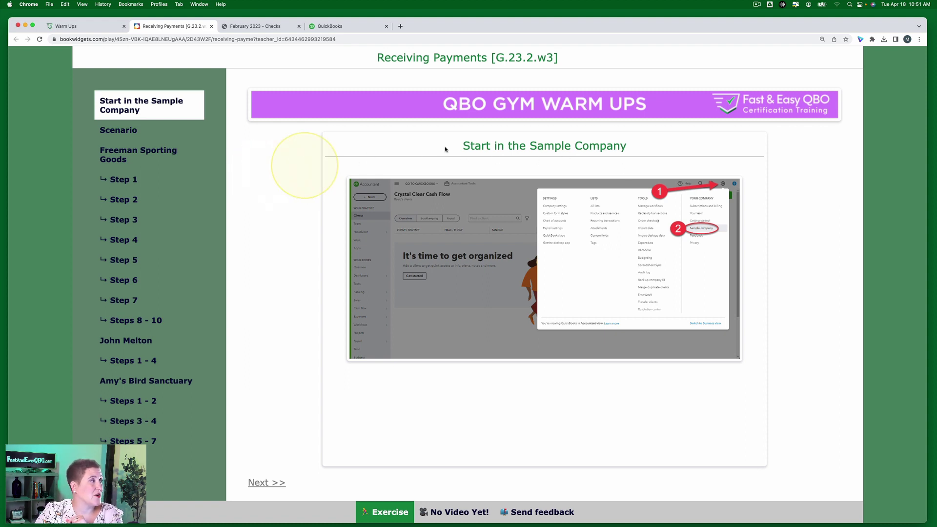
# Step: Read the exercise's Scenario and Freeman Sporting Goods sections, comparing them with the sample checks PDF
pyautogui.click(126, 135)
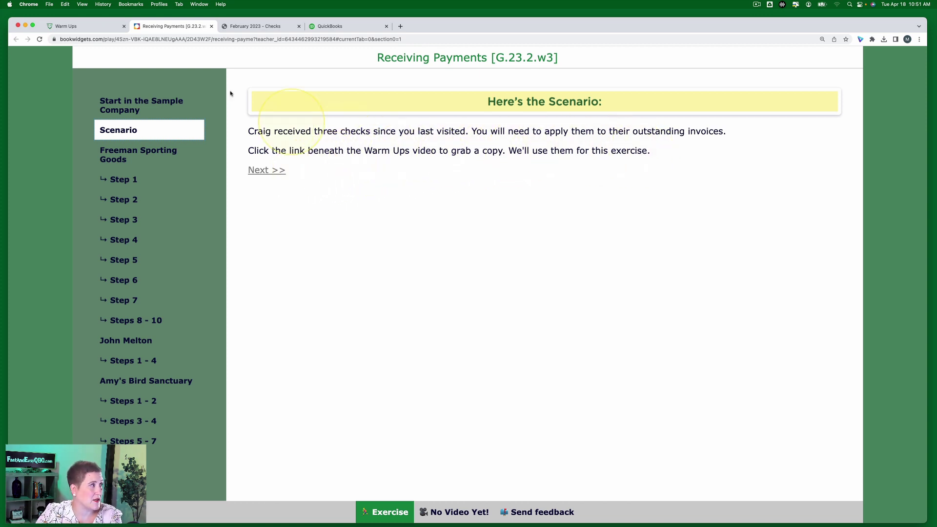
pyautogui.click(249, 27)
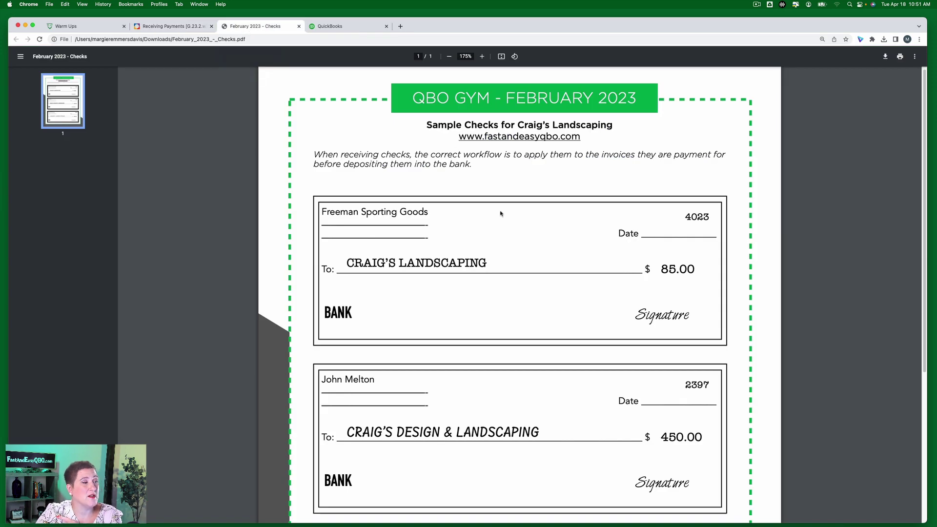
pyautogui.click(184, 31)
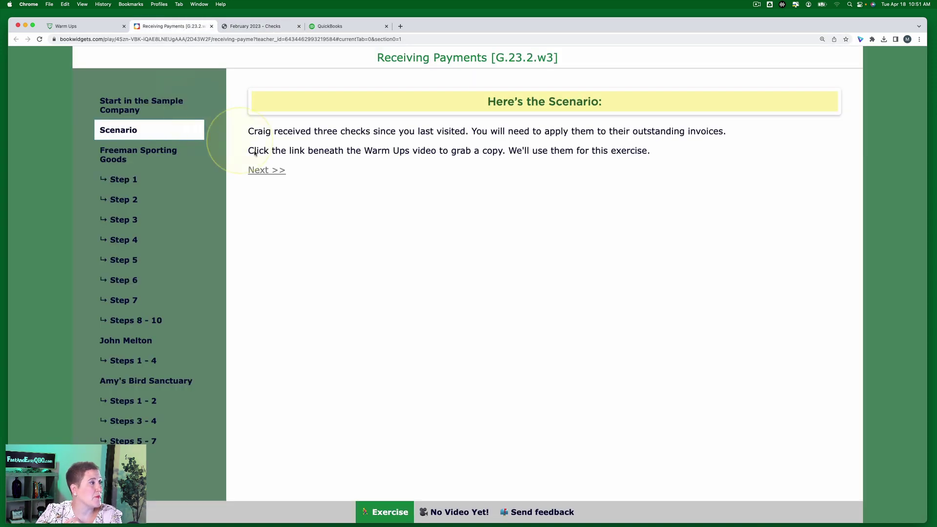
pyautogui.click(162, 151)
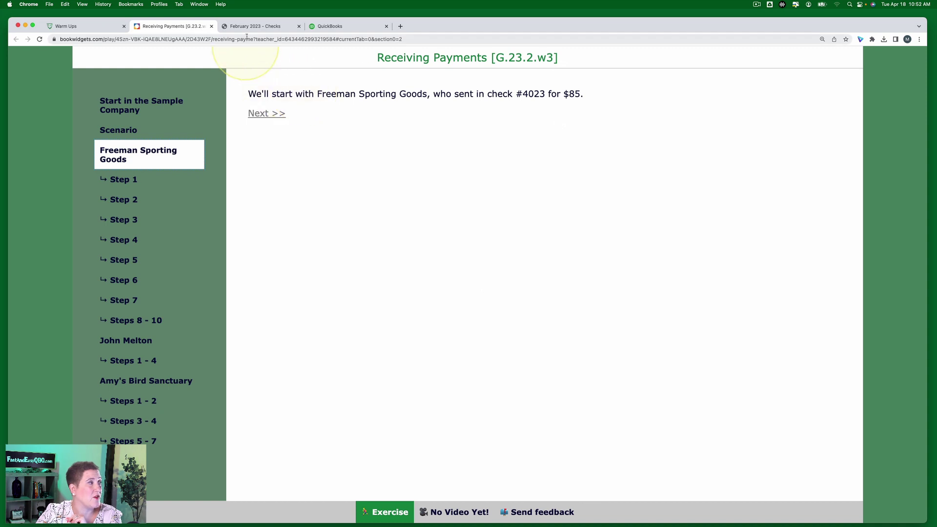
pyautogui.click(259, 26)
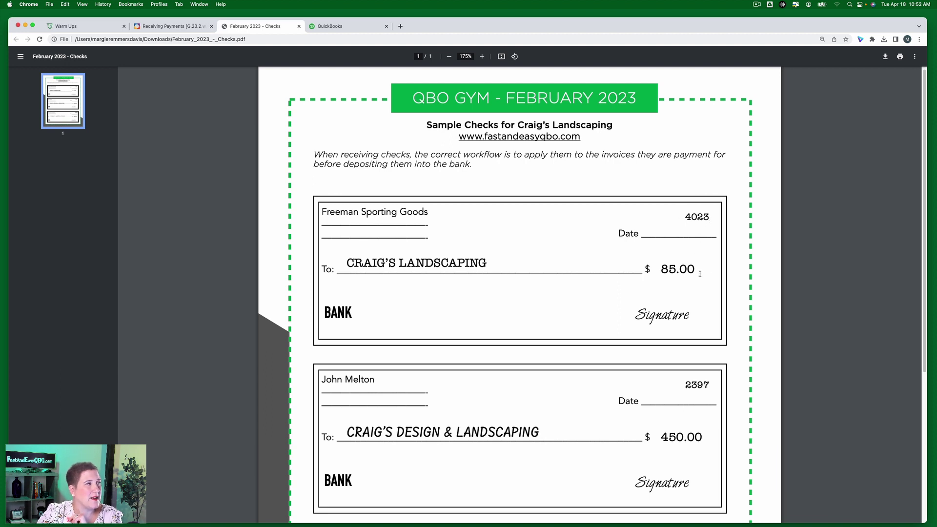
pyautogui.click(181, 26)
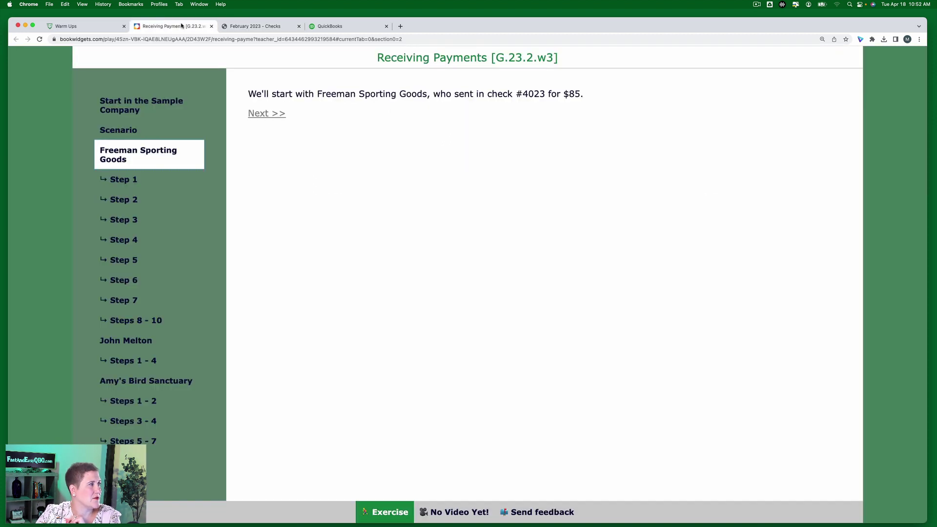
# Step: Read Step 1 of the exercise and start a new Receive payment transaction in the QuickBooks sample company
pyautogui.click(118, 180)
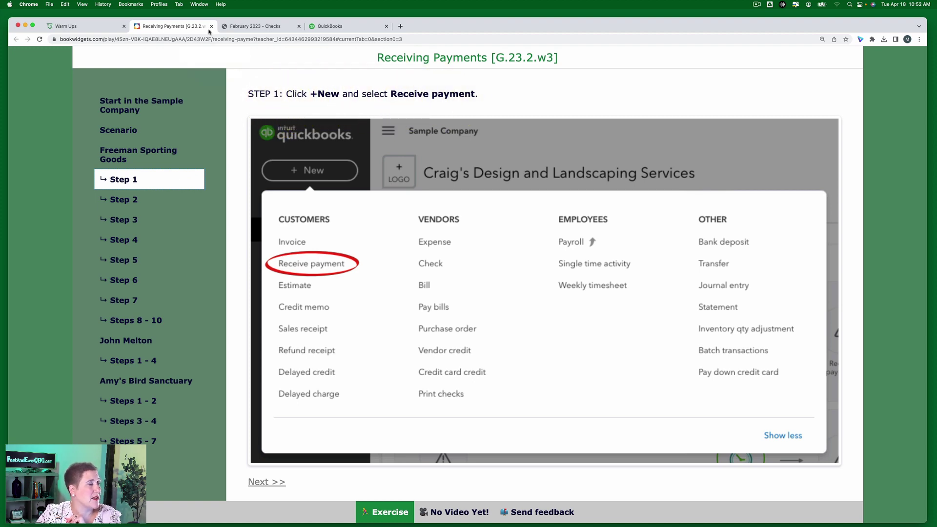
pyautogui.click(339, 26)
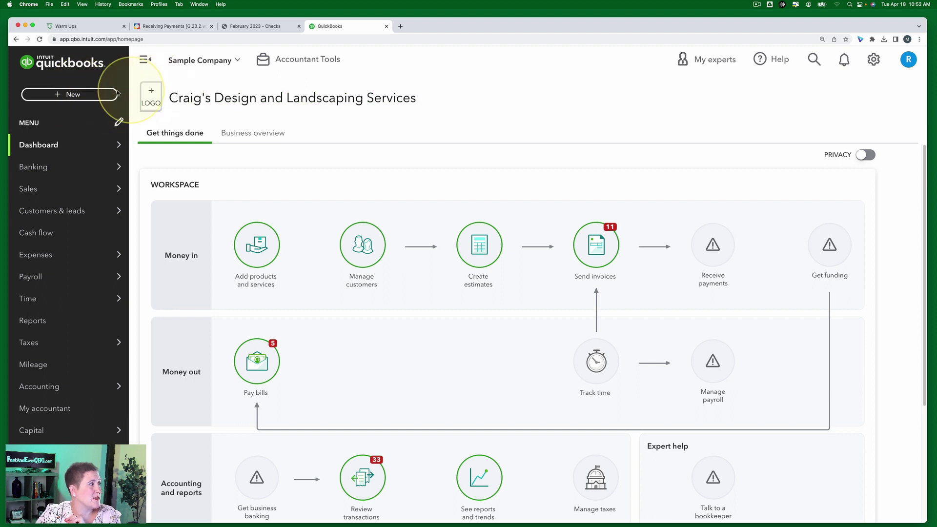
pyautogui.click(63, 95)
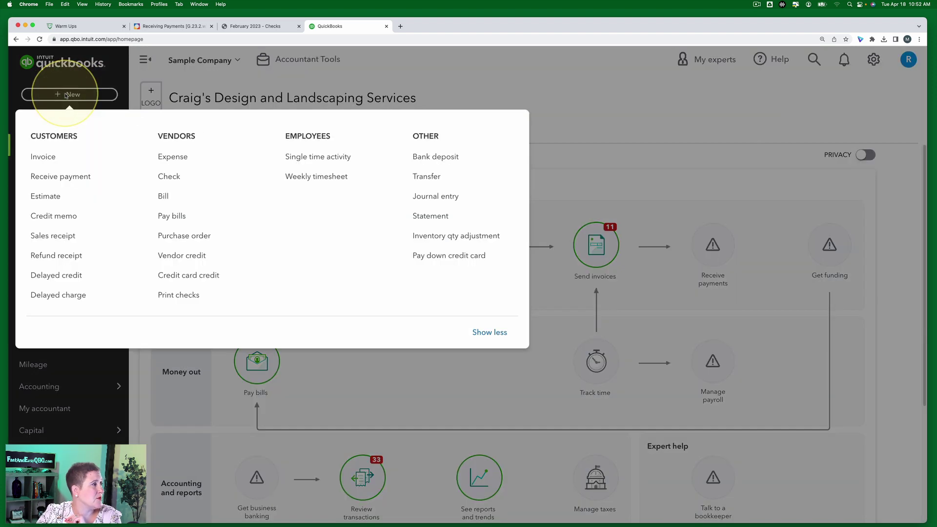
pyautogui.click(68, 176)
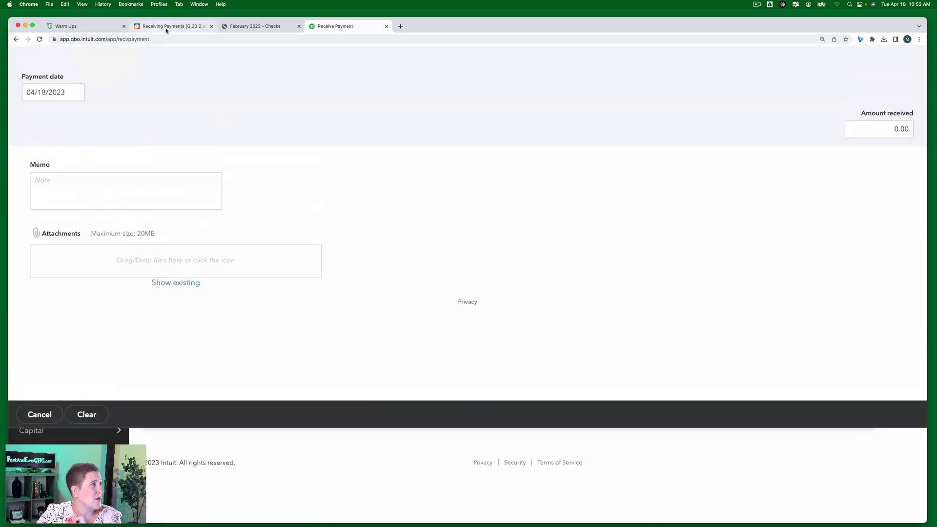
# Step: Read Step 2 of the exercise and set the payment's customer to the parent company Freeman Sporting Goods
pyautogui.click(165, 27)
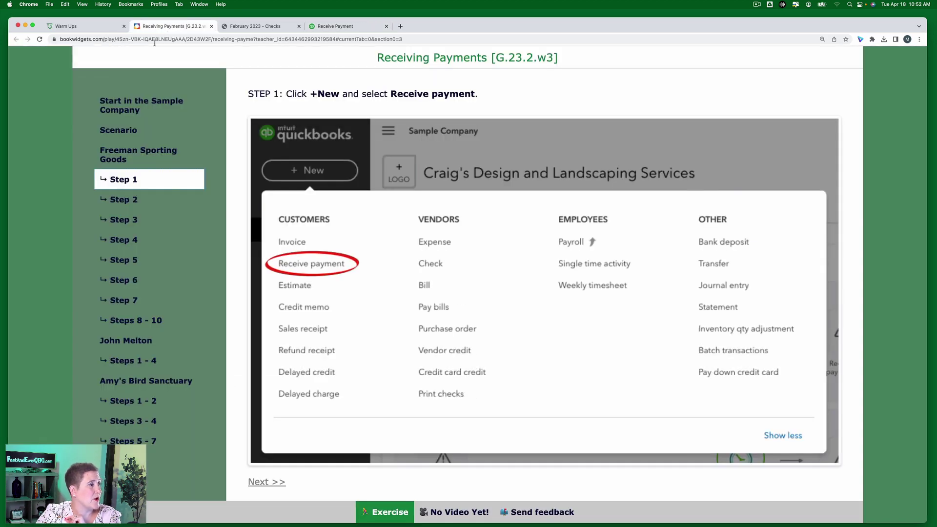
pyautogui.click(128, 199)
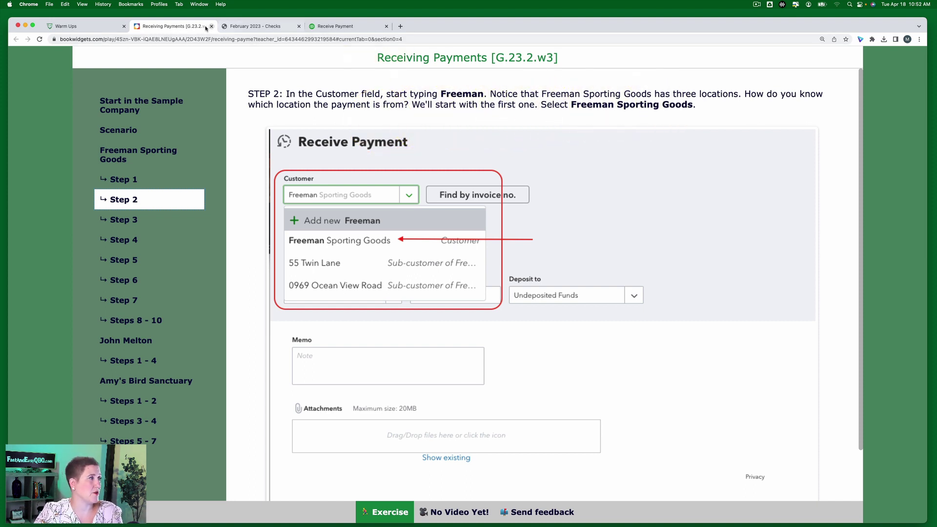
pyautogui.click(337, 26)
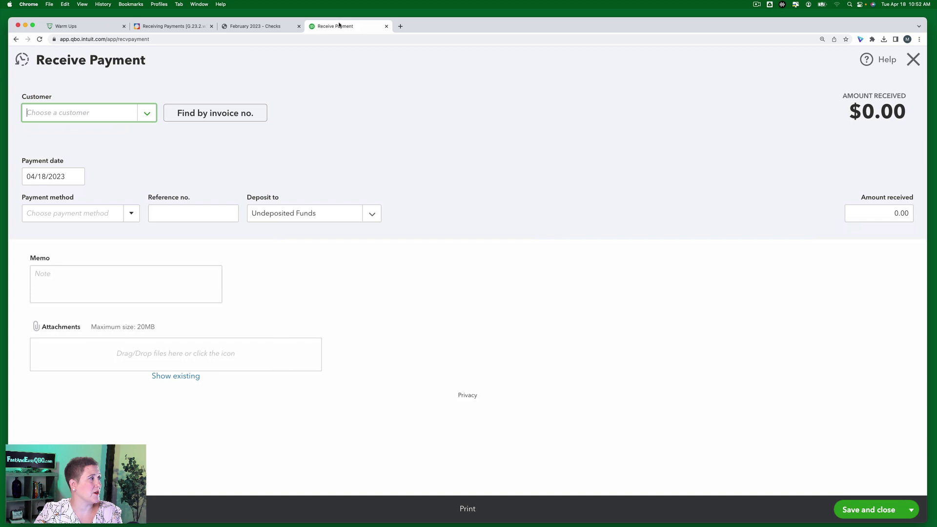
pyautogui.click(115, 113)
pyautogui.write('freeman')
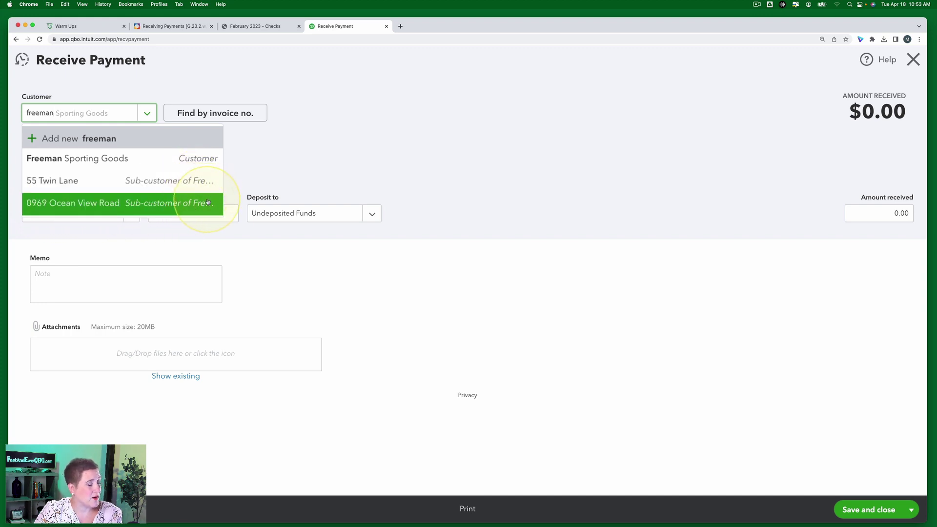
pyautogui.click(83, 160)
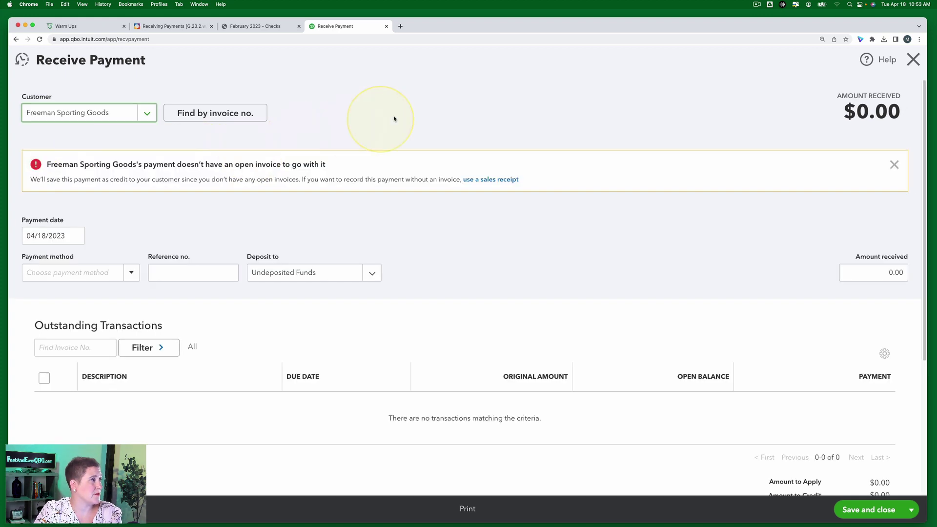
# Step: Read Step 3 of the exercise and compare it with the open Receive Payment form in QuickBooks
pyautogui.click(168, 27)
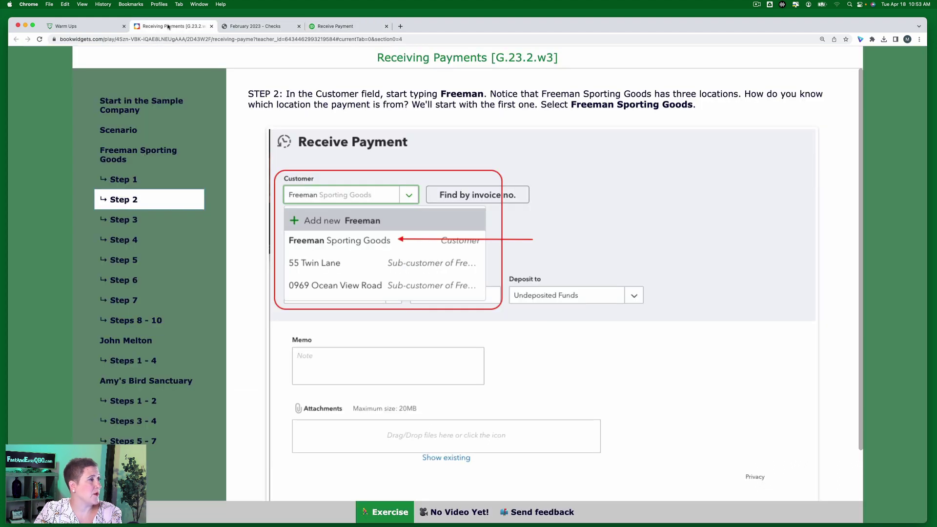
pyautogui.click(126, 222)
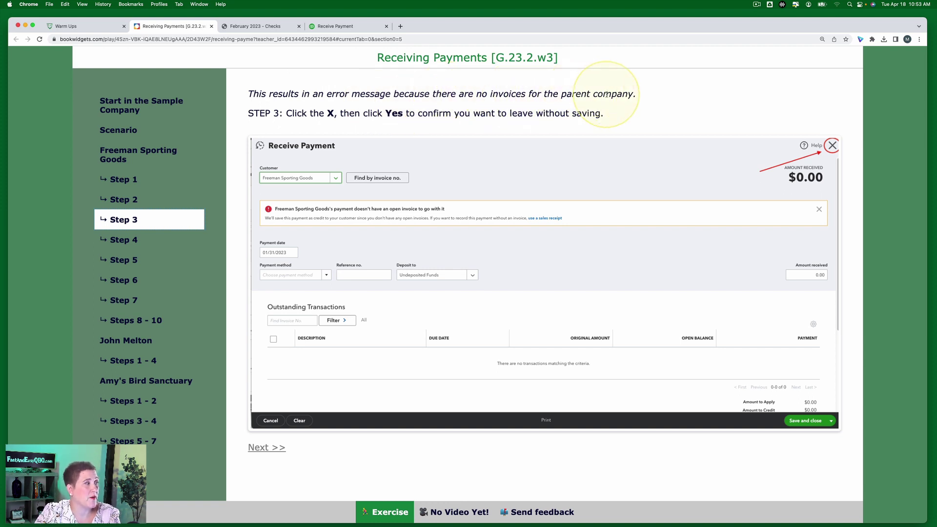
pyautogui.click(343, 27)
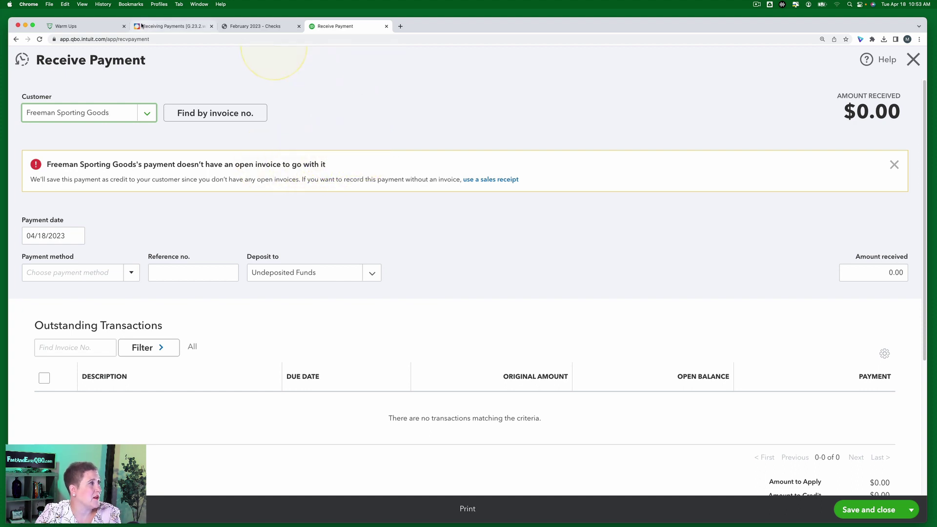
pyautogui.click(164, 26)
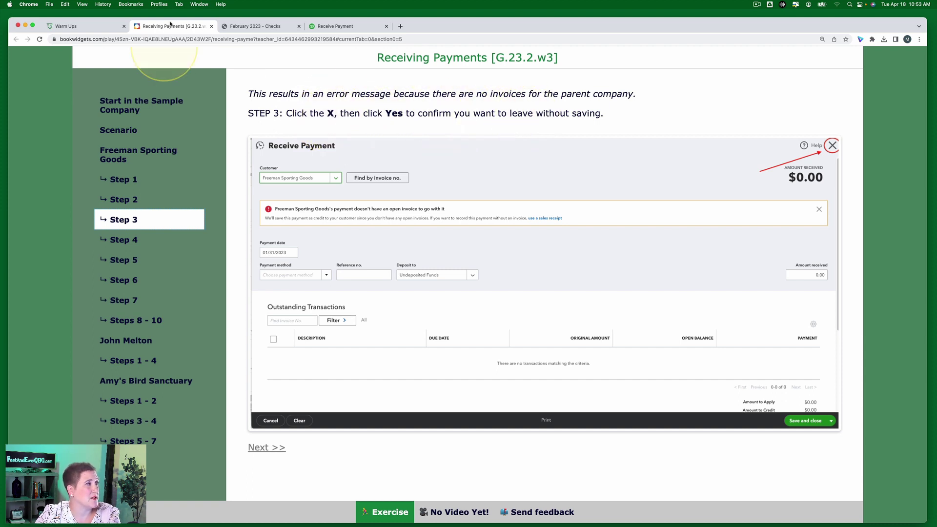
# Step: Close the Receive Payment form for Freeman Sporting Goods in QuickBooks without saving it
pyautogui.click(331, 27)
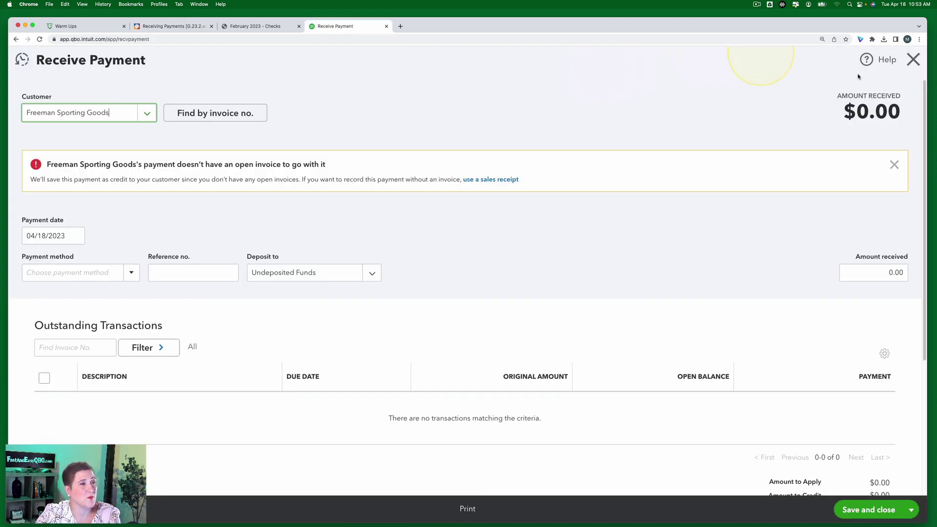
pyautogui.click(913, 59)
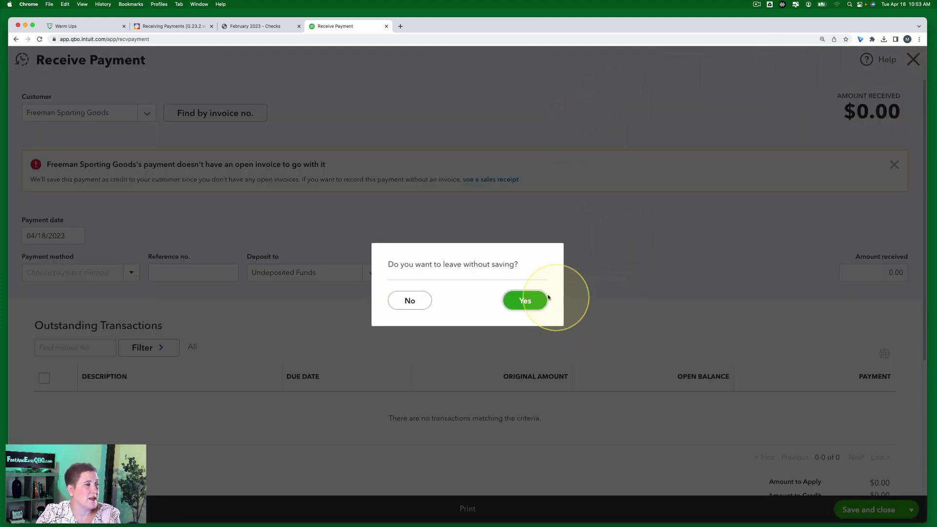
pyautogui.click(527, 301)
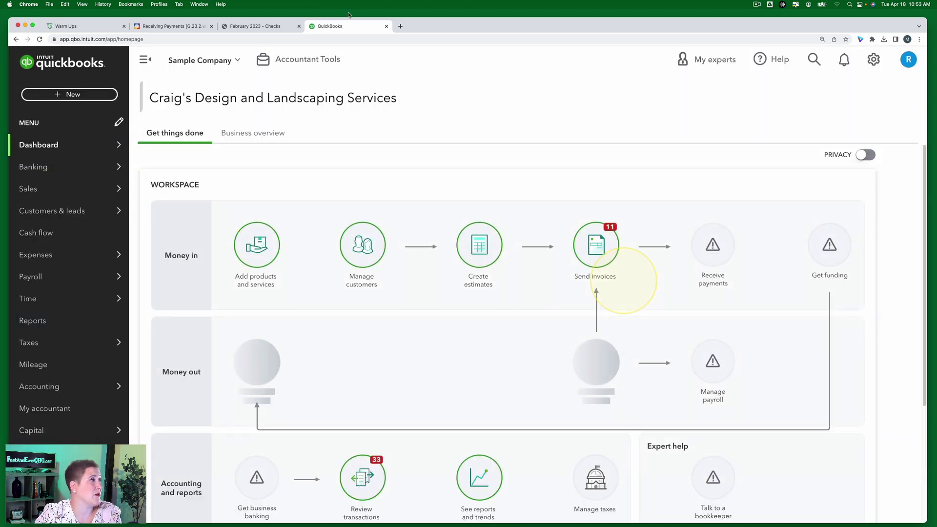
# Step: Read Step 4 of the exercise and open the Customers list under Sales in the QuickBooks sample company
pyautogui.click(172, 26)
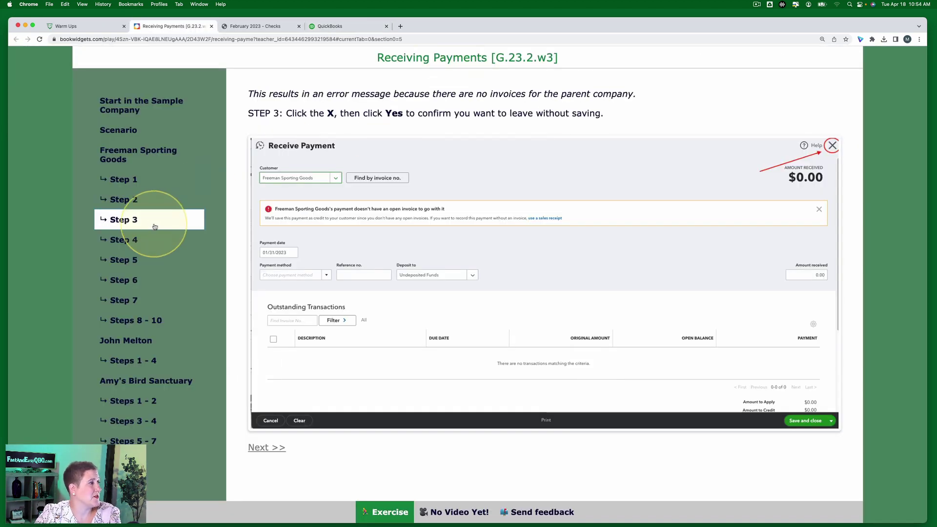
pyautogui.click(125, 240)
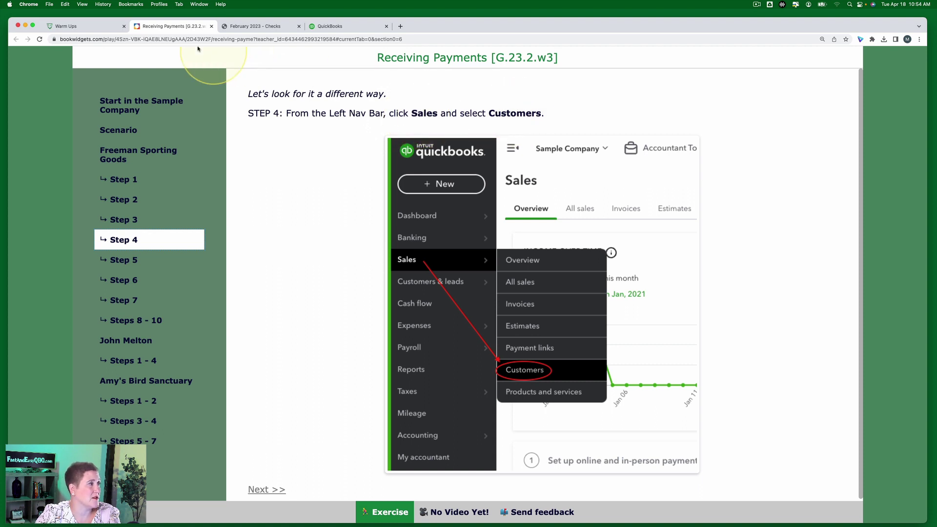
pyautogui.click(341, 27)
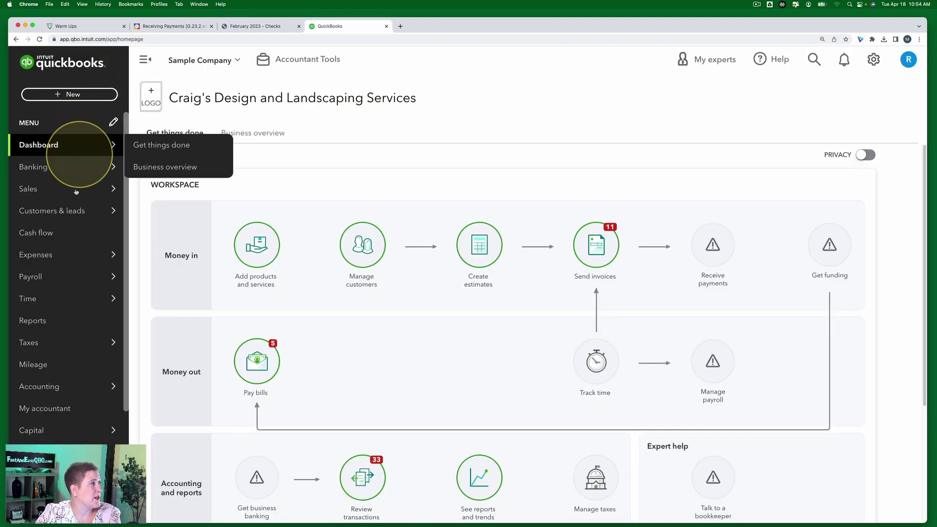
pyautogui.moveTo(63, 188)
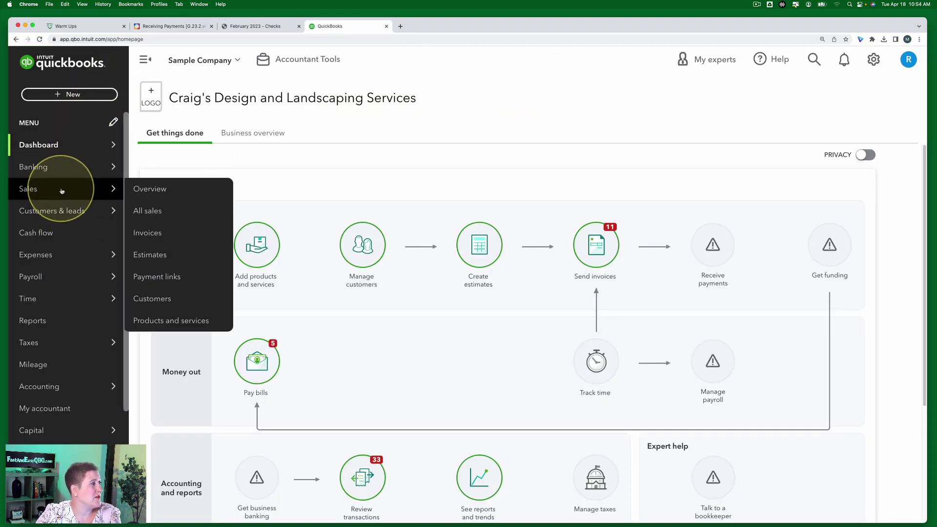
pyautogui.click(157, 298)
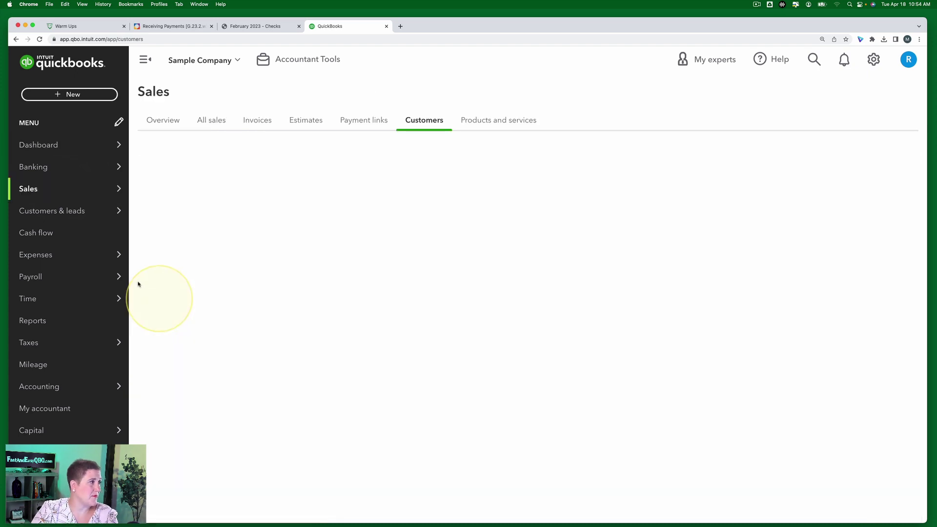
# Step: Read Step 5 of the exercise, search the QuickBooks customers for "freeman" and open the parent company Freeman Sporting Goods
pyautogui.click(179, 27)
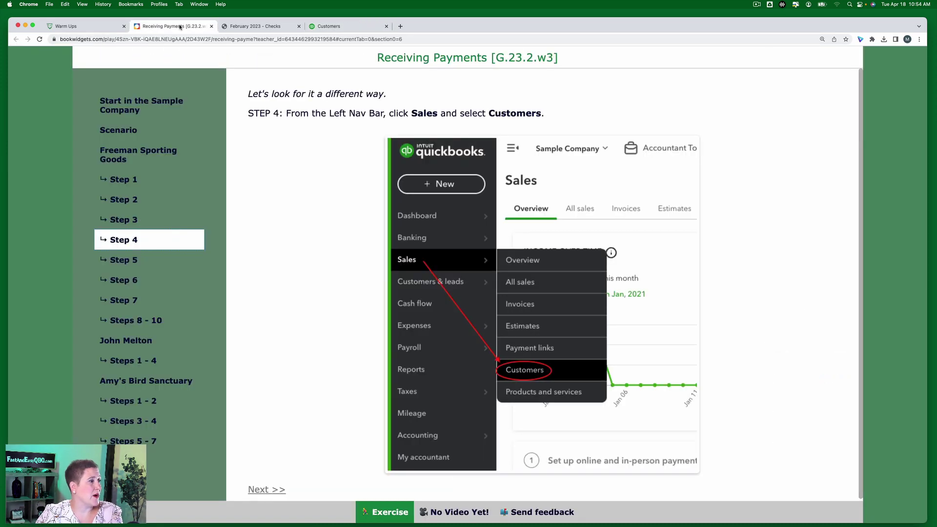
pyautogui.click(124, 259)
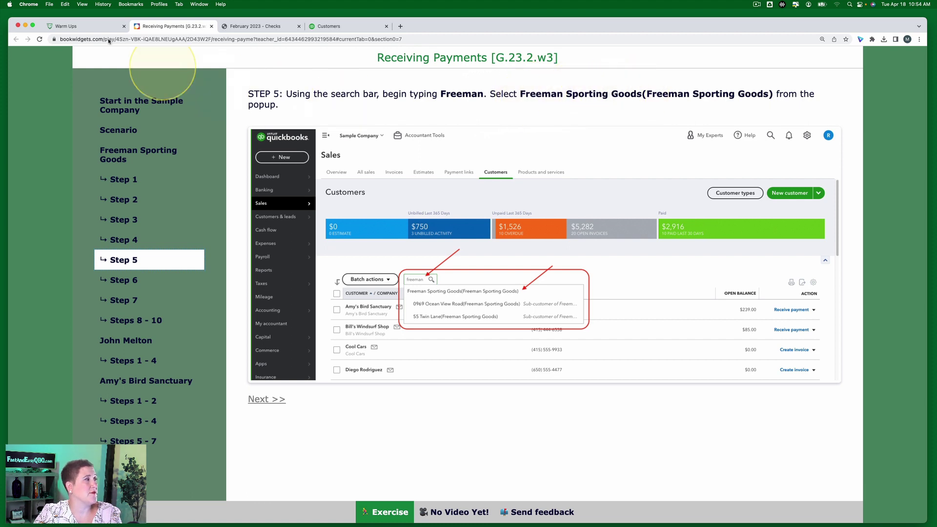
pyautogui.click(327, 26)
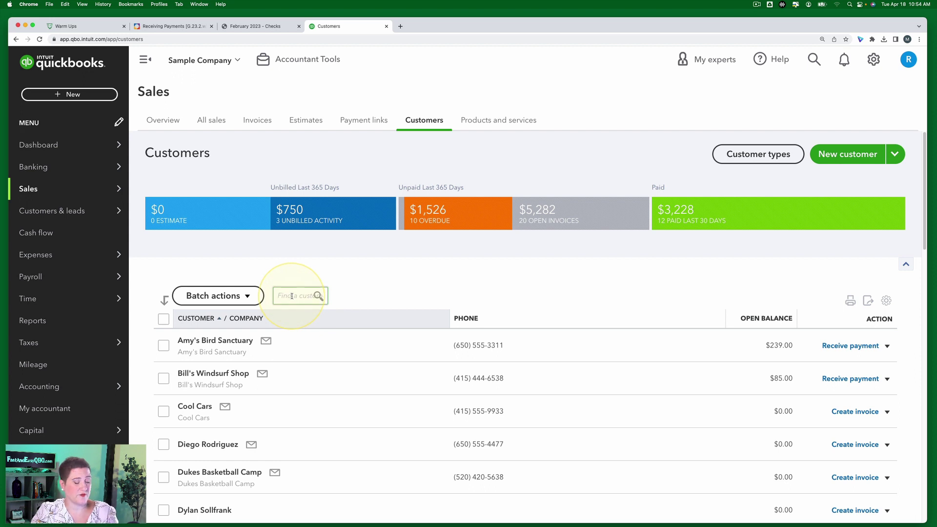
pyautogui.write('freeman')
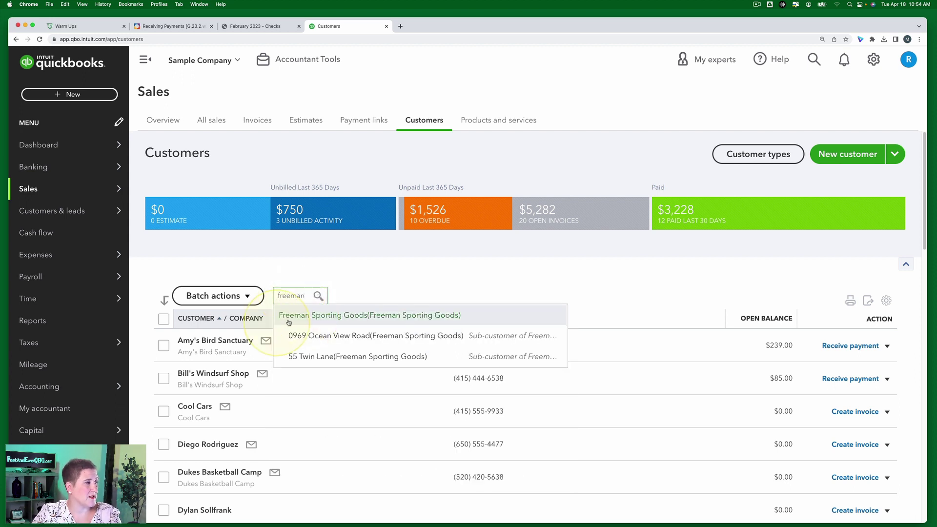
pyautogui.click(291, 316)
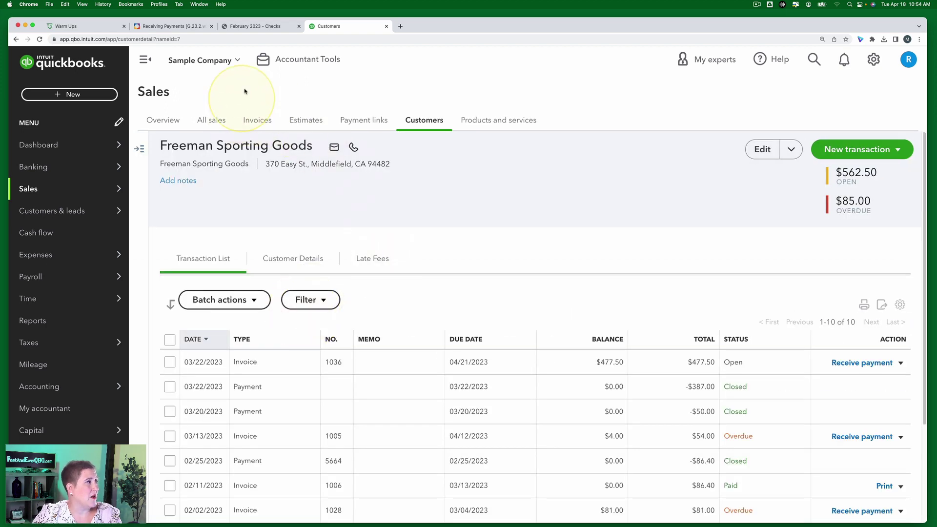
# Step: Read Step 6 of the exercise on filtering the Freeman Sporting Goods transaction list to open invoices
pyautogui.click(185, 28)
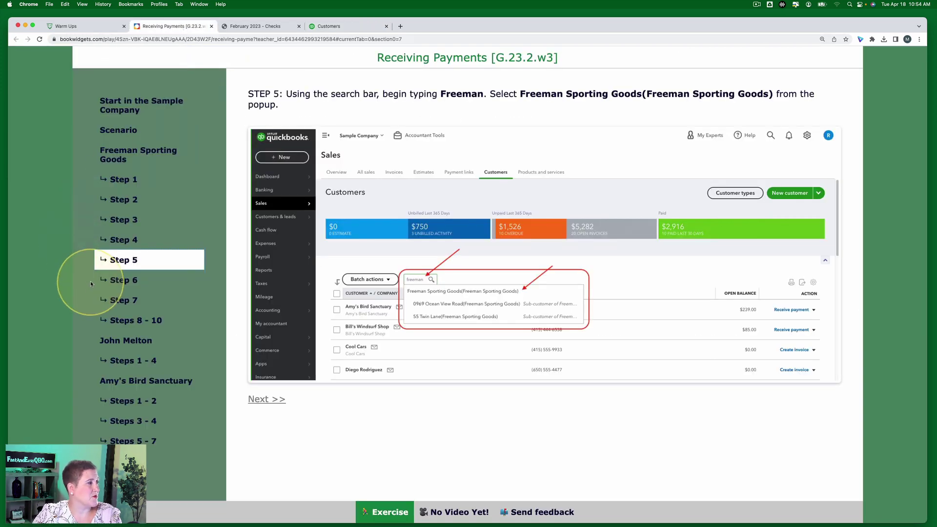
pyautogui.click(120, 279)
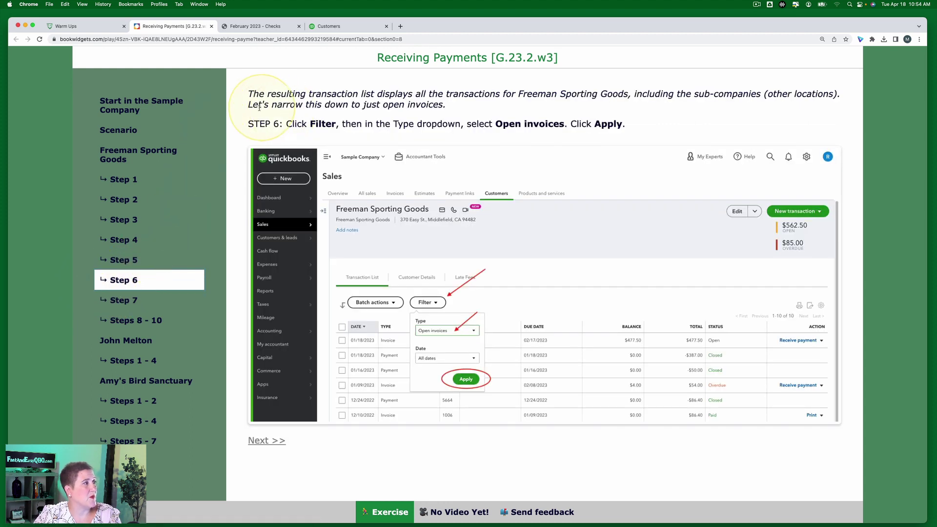
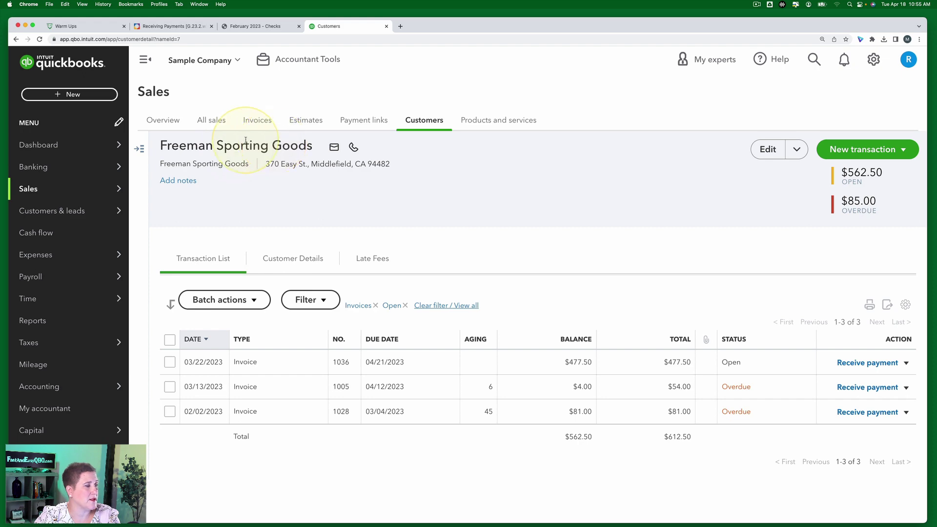
# Step: Read Step 7 of the exercise and start receiving payment for overdue Invoice #1005 in the Freeman Sporting Goods transaction list
pyautogui.click(180, 27)
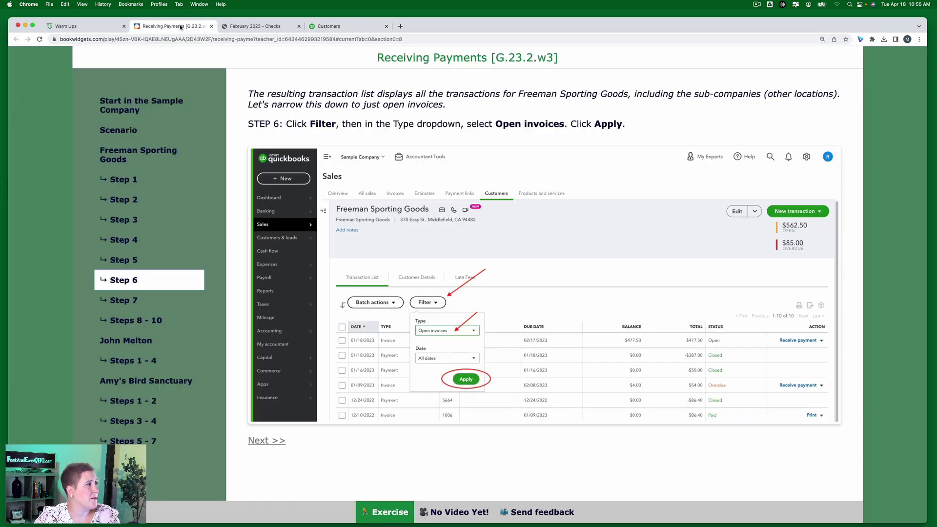
pyautogui.click(136, 301)
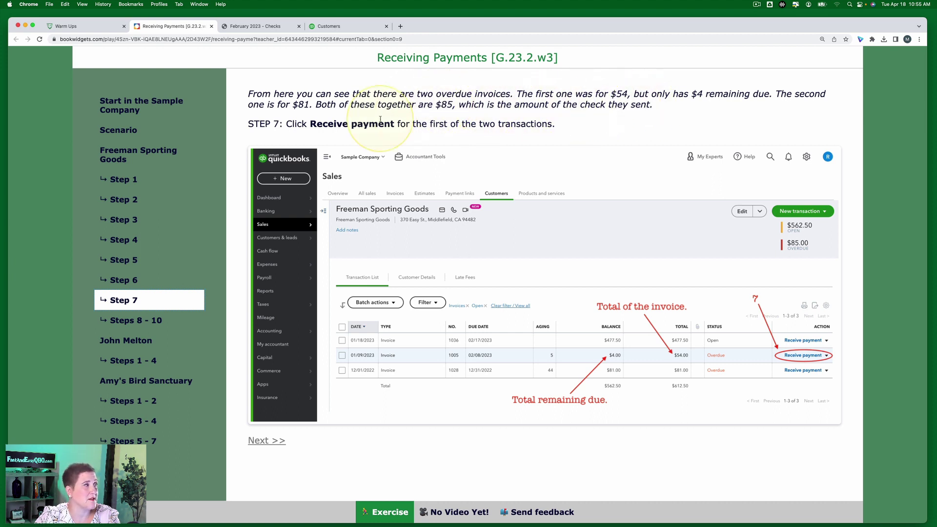
pyautogui.click(334, 28)
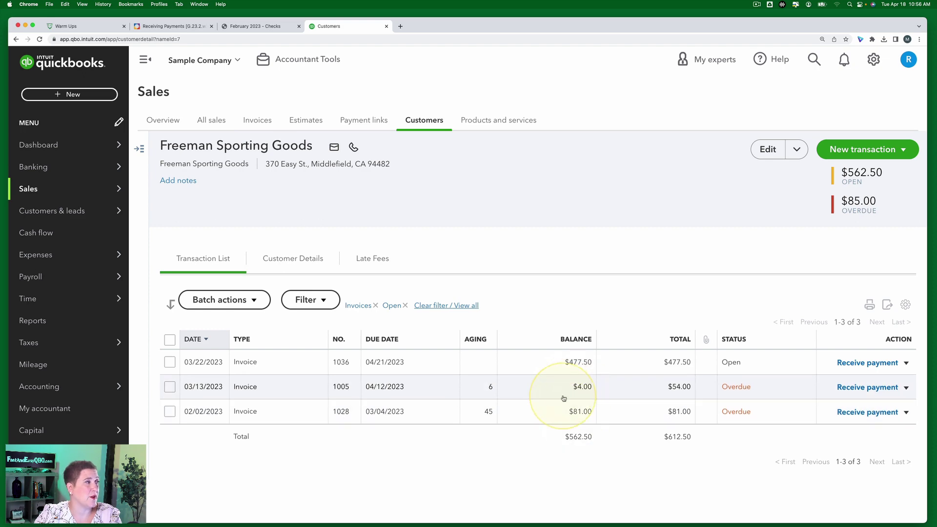
pyautogui.click(175, 27)
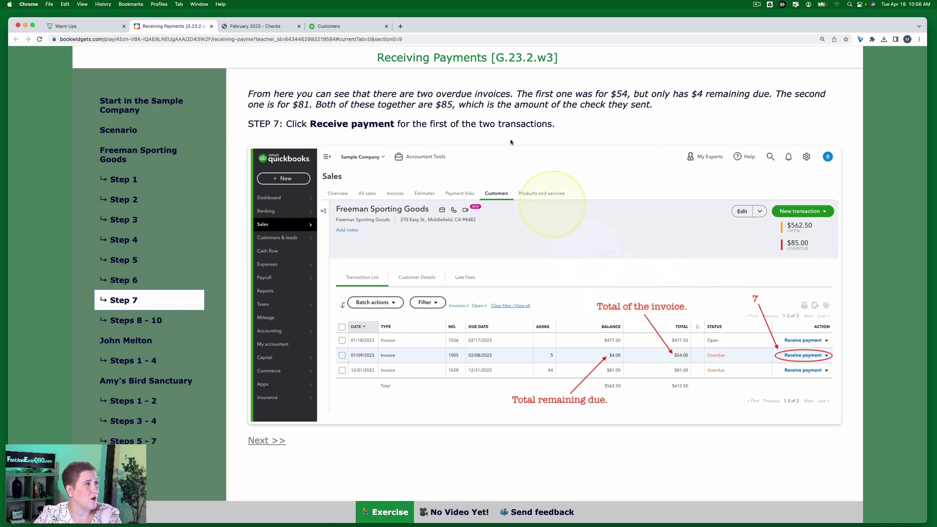
pyautogui.click(344, 26)
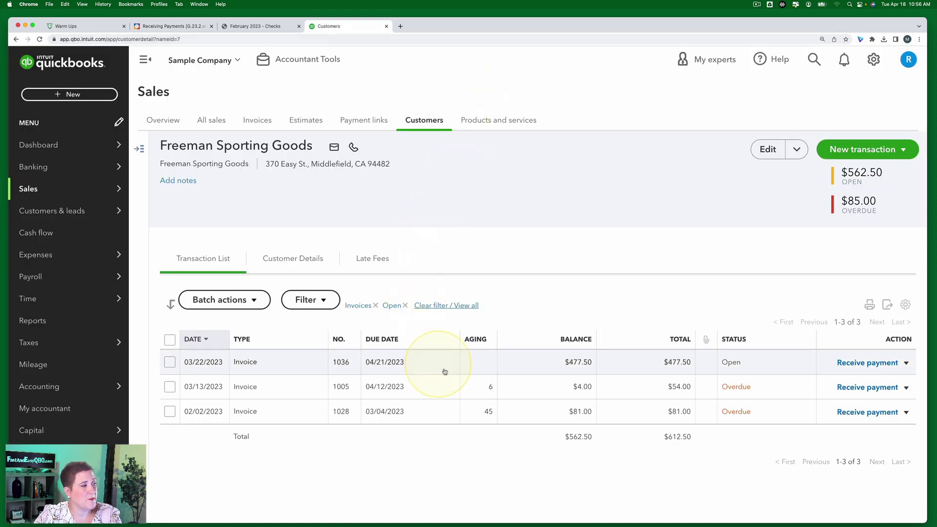
pyautogui.click(860, 388)
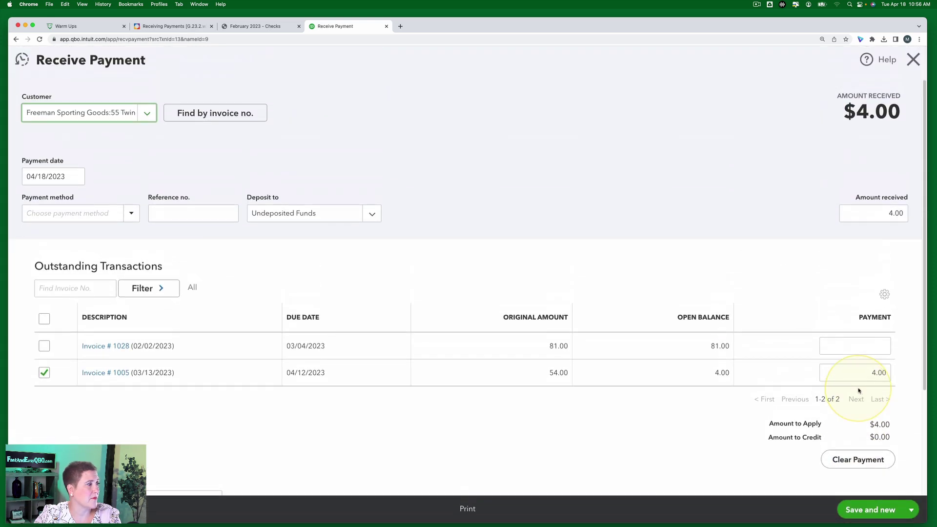
# Step: Read Steps 8 - 10 of the exercise and include Invoice #1028 in the Freeman Sporting Goods payment
pyautogui.click(185, 27)
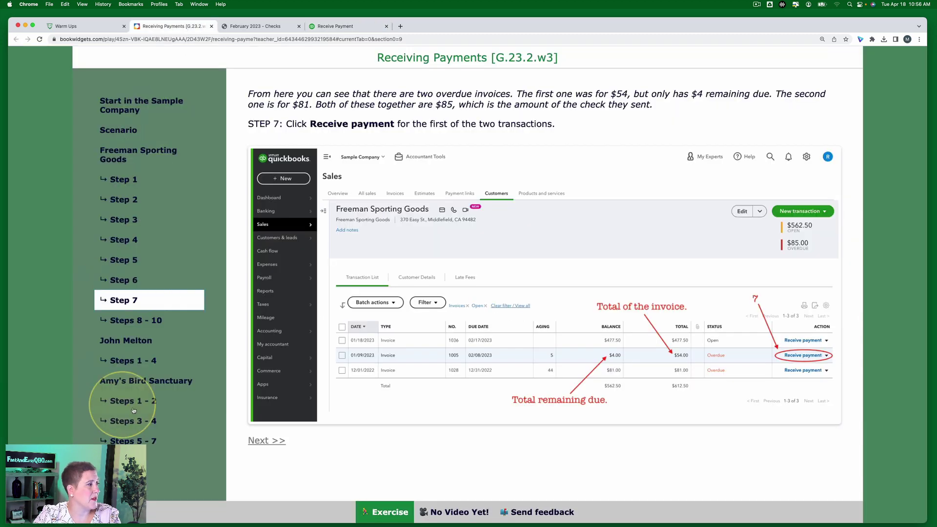
pyautogui.click(134, 320)
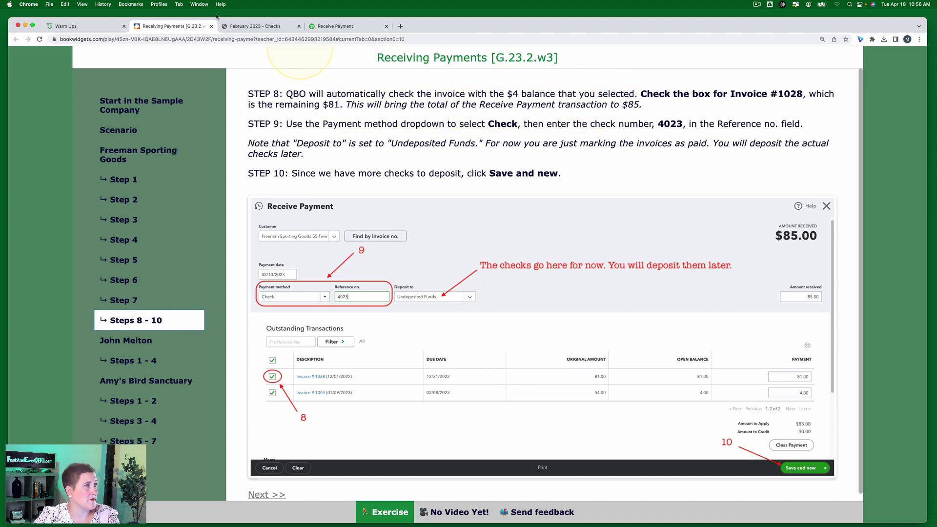
pyautogui.click(348, 26)
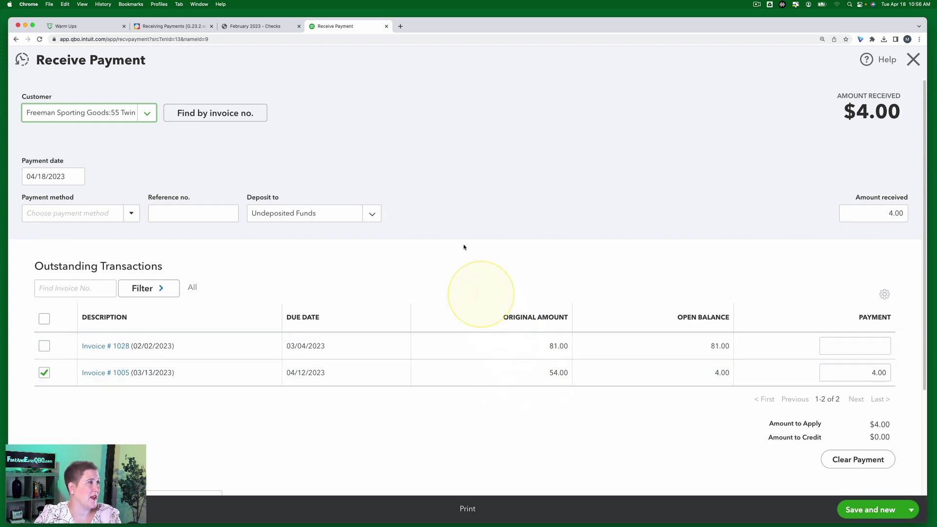
pyautogui.click(172, 27)
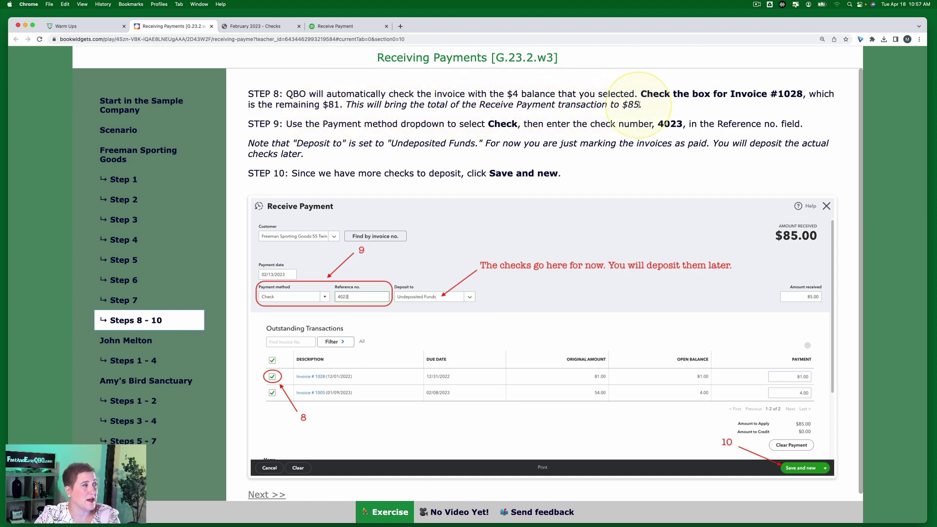
pyautogui.click(333, 27)
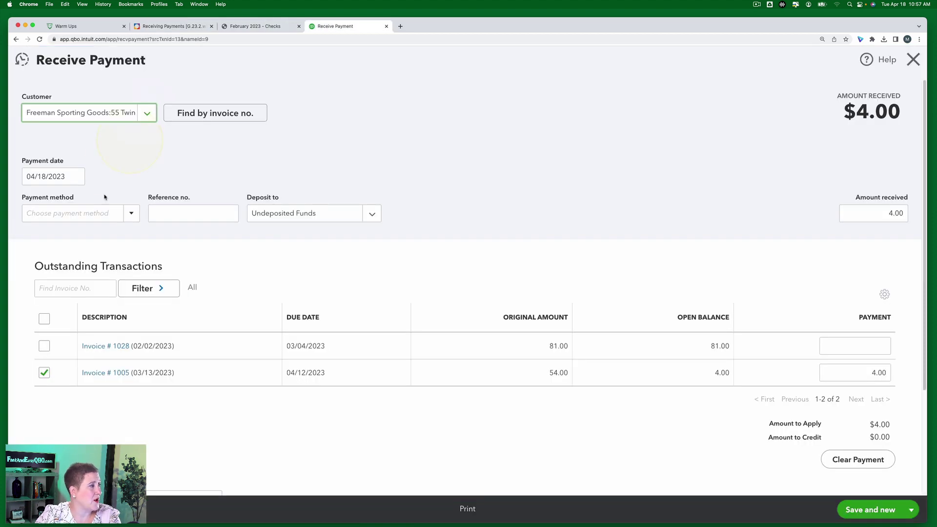
pyautogui.click(45, 346)
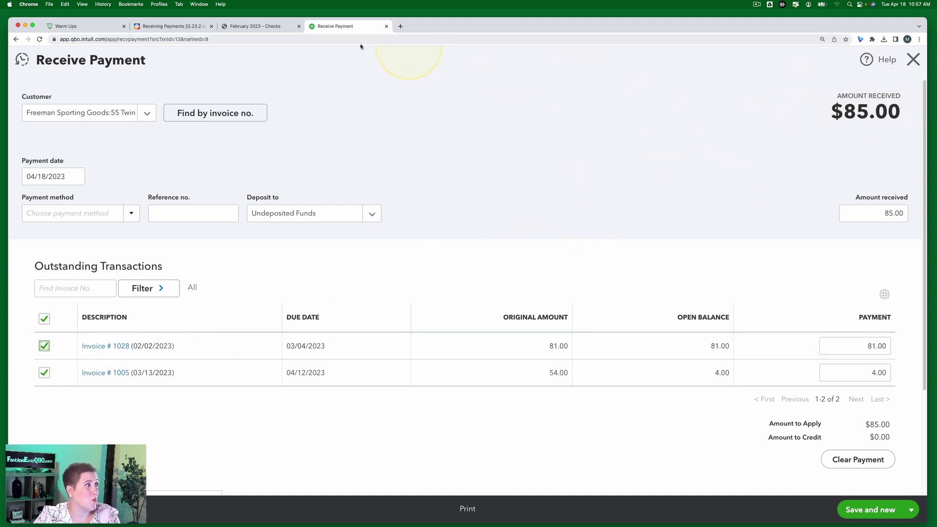
# Step: Compare the Freeman Sporting Goods check in the sample checks PDF with Steps 8 - 10 of the exercise
pyautogui.click(263, 28)
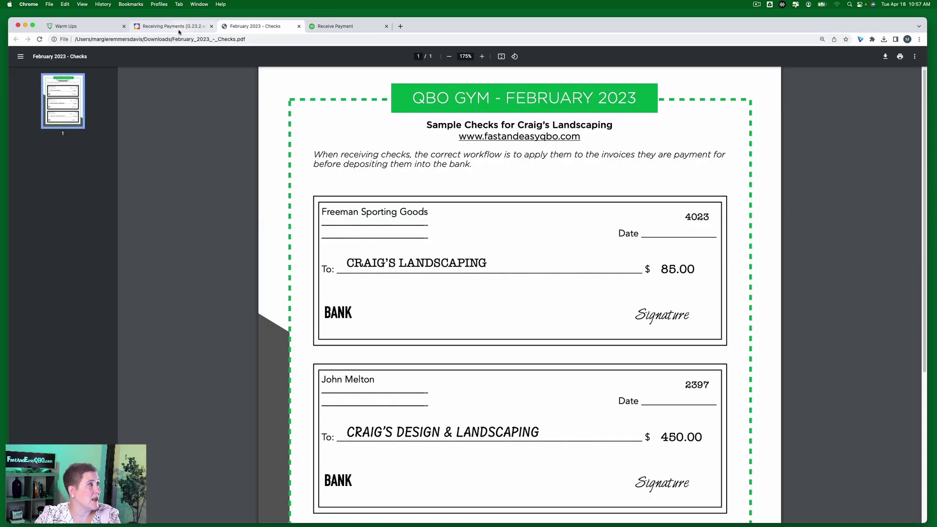
pyautogui.click(173, 27)
pyautogui.click(246, 27)
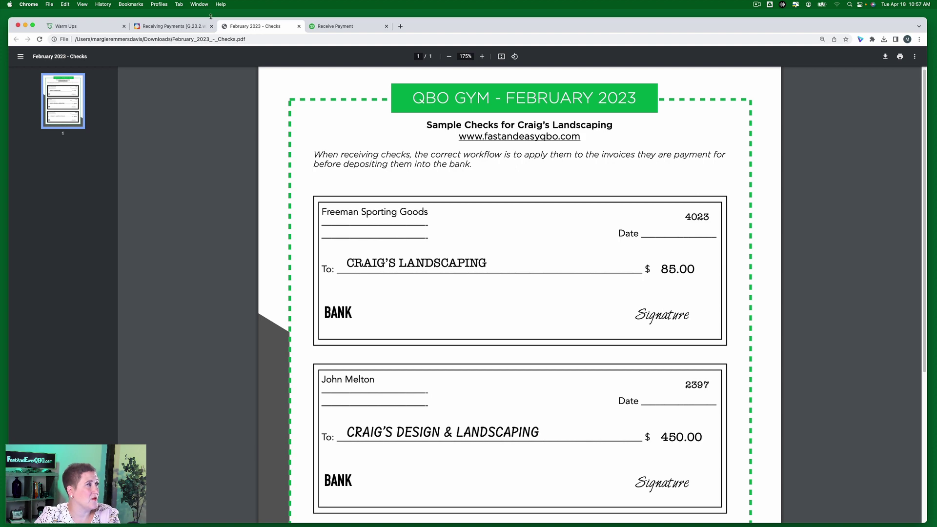
pyautogui.click(184, 27)
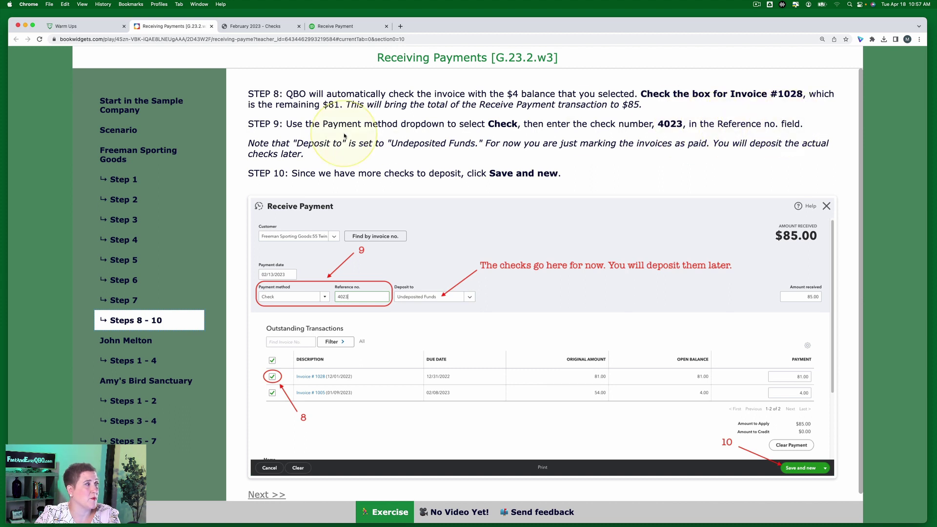
# Step: Set the Freeman Sporting Goods payment method to Check and enter reference number 4023 from the sample checks PDF
pyautogui.click(341, 26)
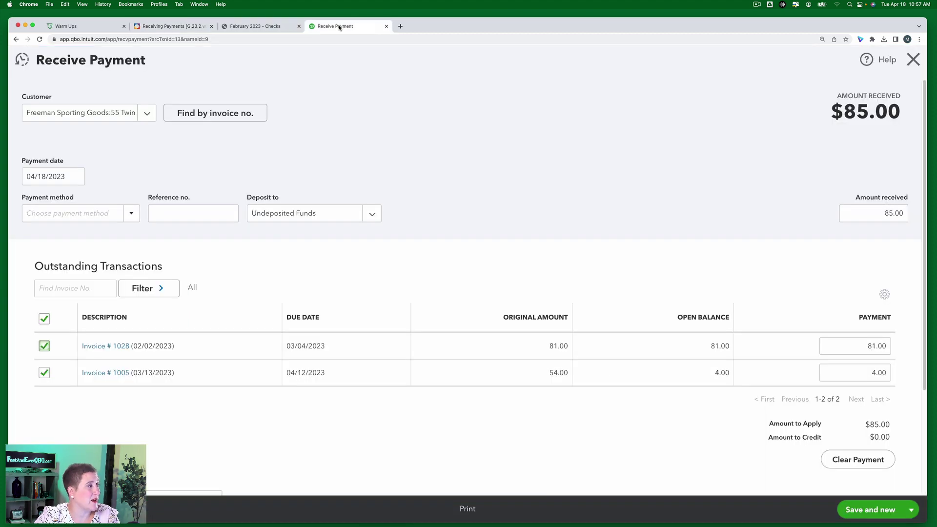
pyautogui.click(133, 212)
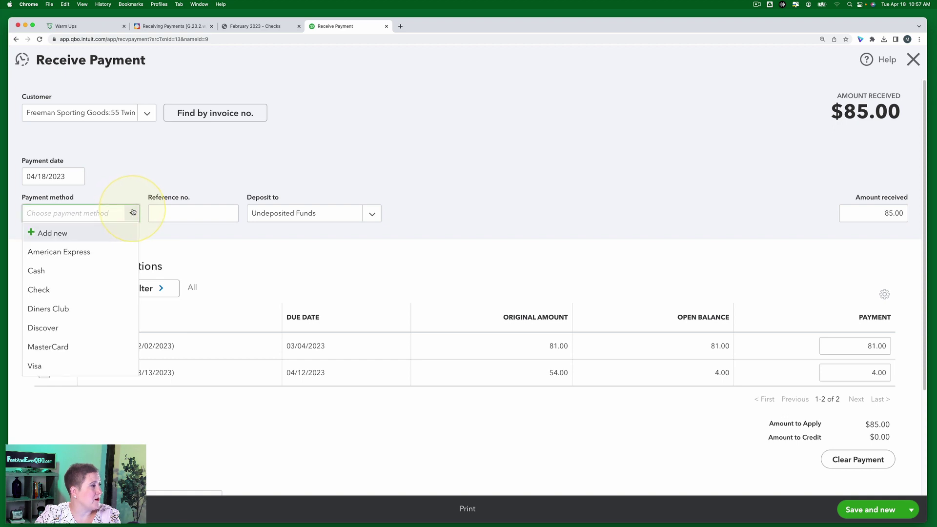
pyautogui.click(63, 290)
pyautogui.click(195, 212)
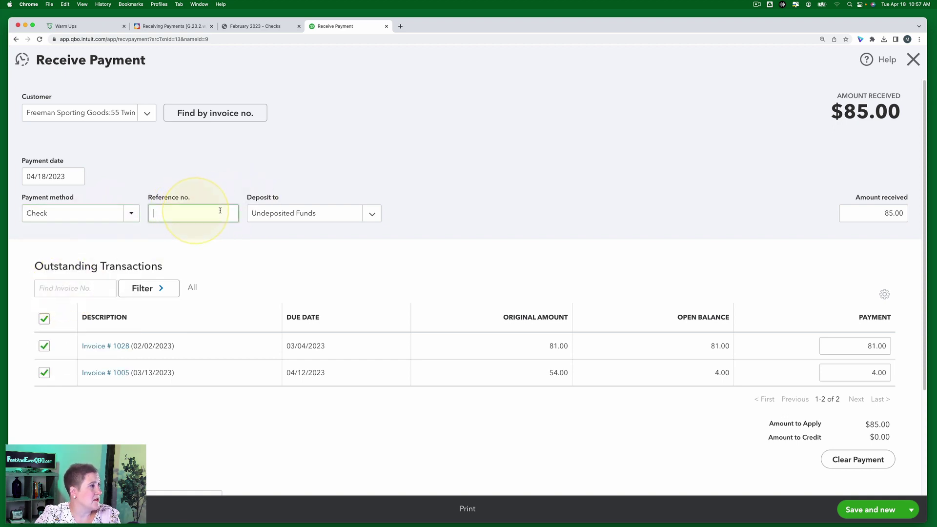
pyautogui.click(263, 29)
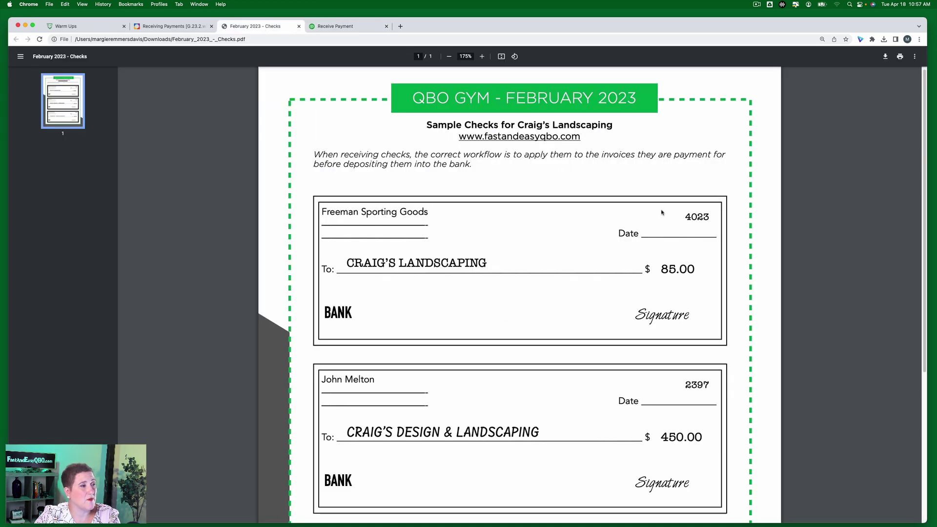
pyautogui.click(336, 28)
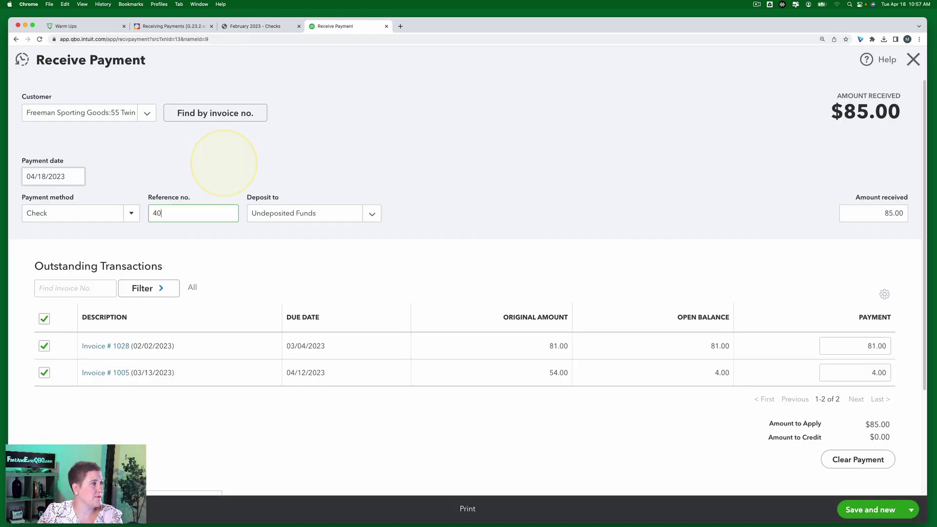
# Step: Recheck the Freeman Sporting Goods payment against Steps 8 - 10 and the sample check, and save it, starting a new payment
pyautogui.click(182, 27)
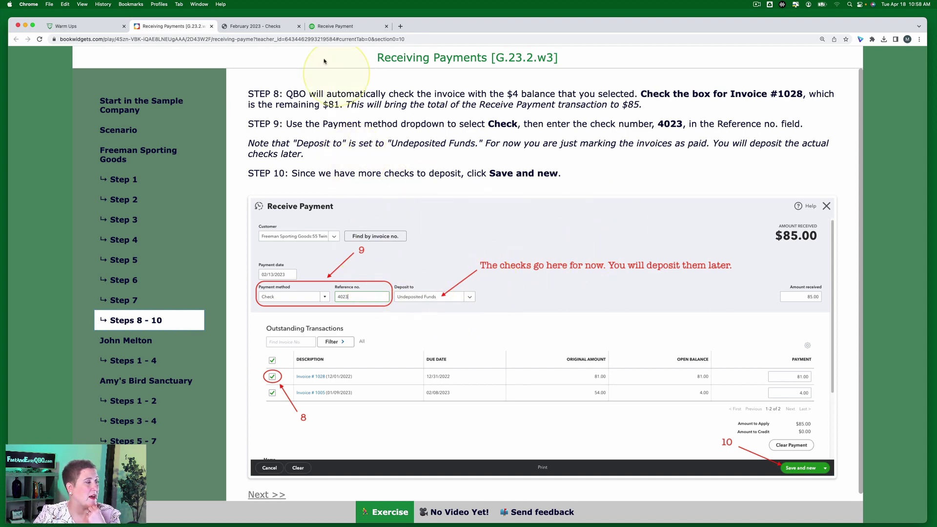
pyautogui.click(257, 27)
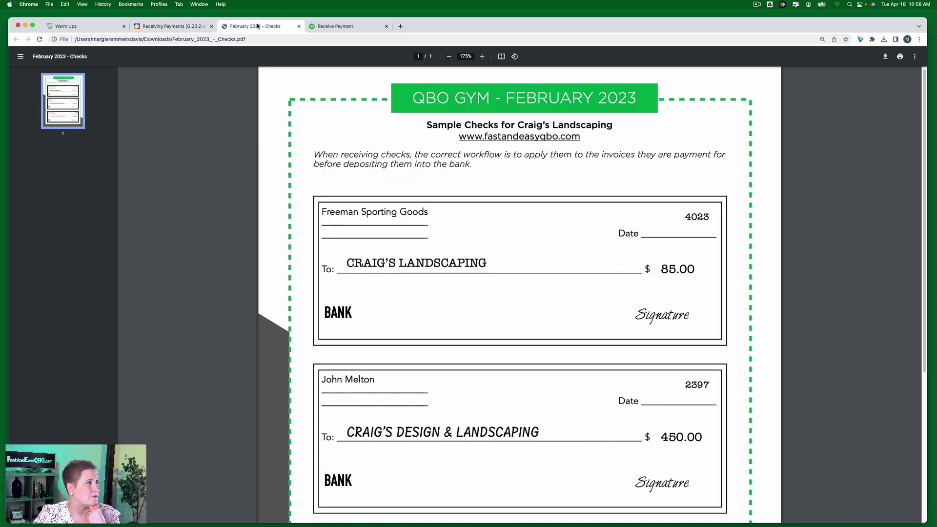
pyautogui.click(182, 28)
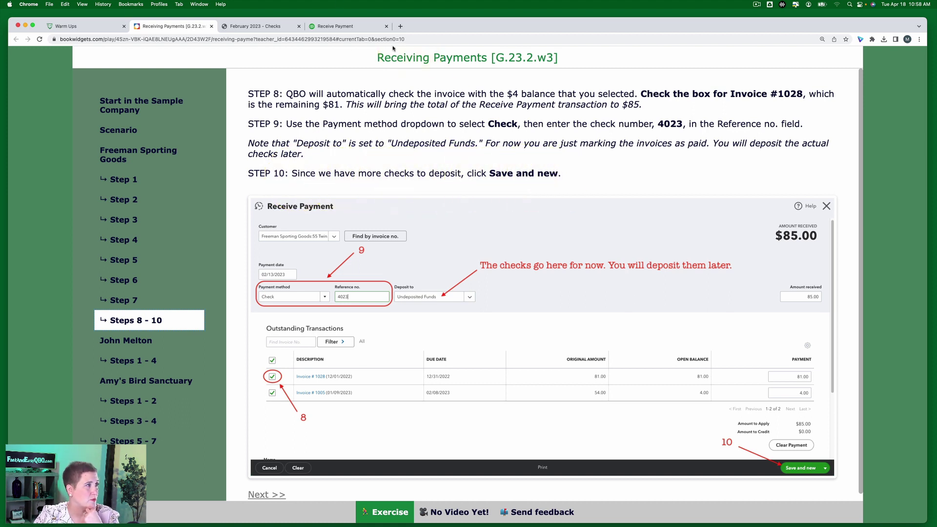
pyautogui.click(335, 27)
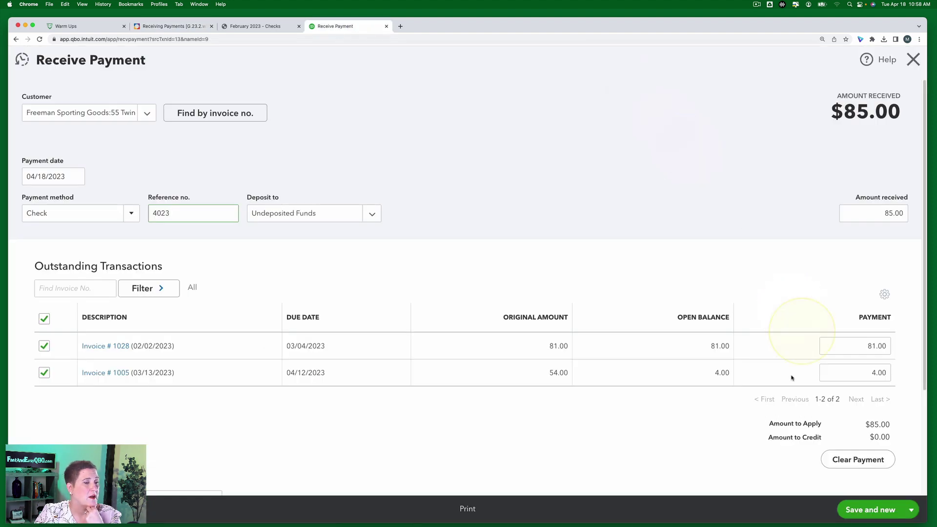
pyautogui.click(860, 508)
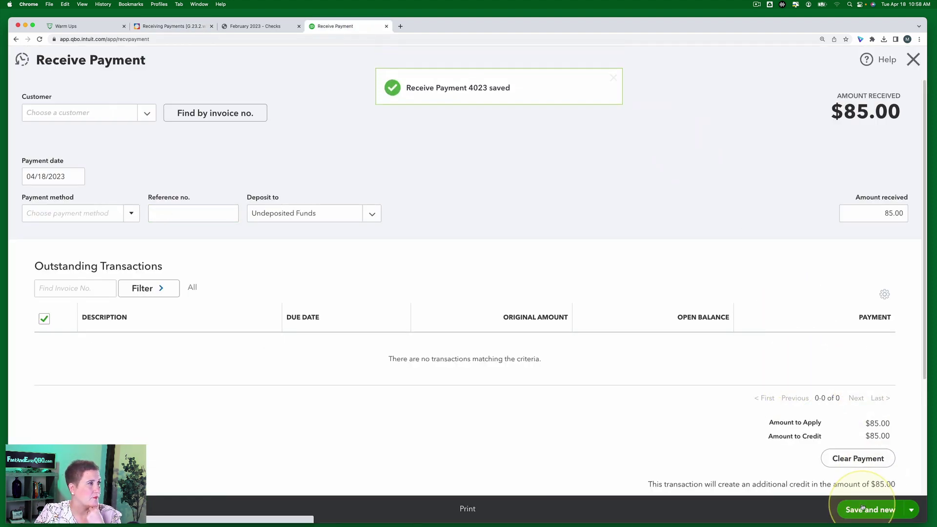
# Step: Read the exercise's Steps 1 - 4 for the $450 check and choose that check's customer in the new payment
pyautogui.click(160, 26)
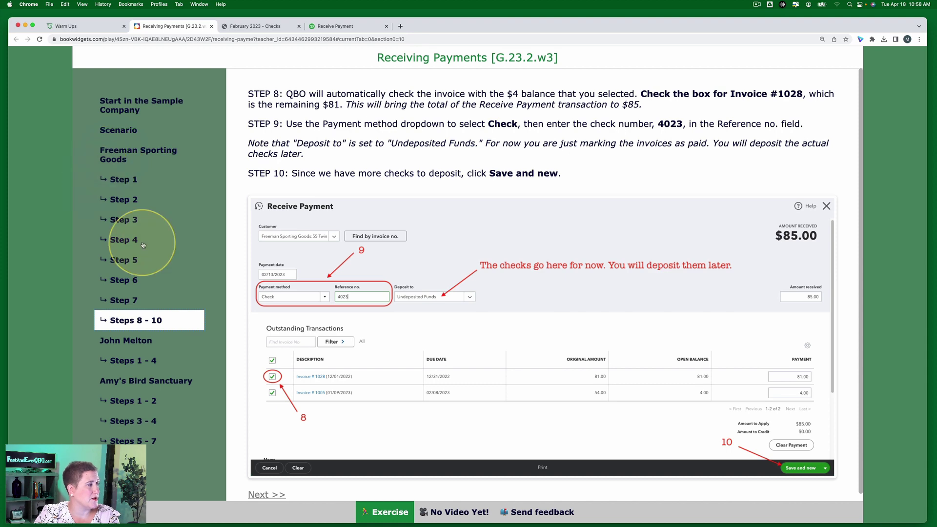
pyautogui.click(111, 341)
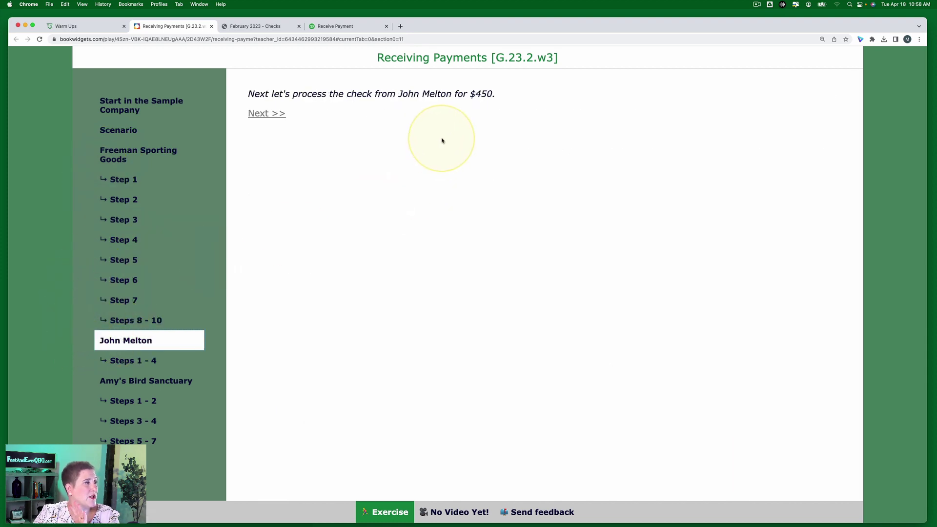
pyautogui.click(266, 113)
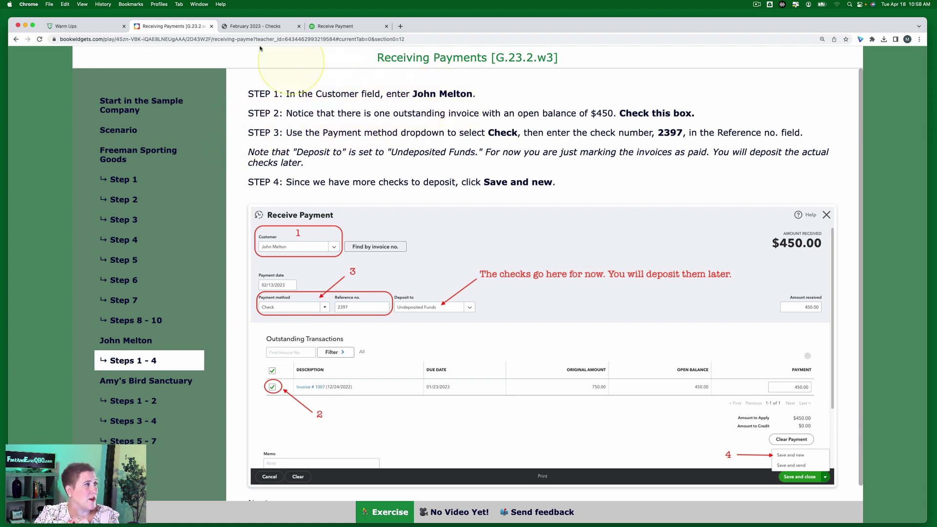
pyautogui.press('super+4')
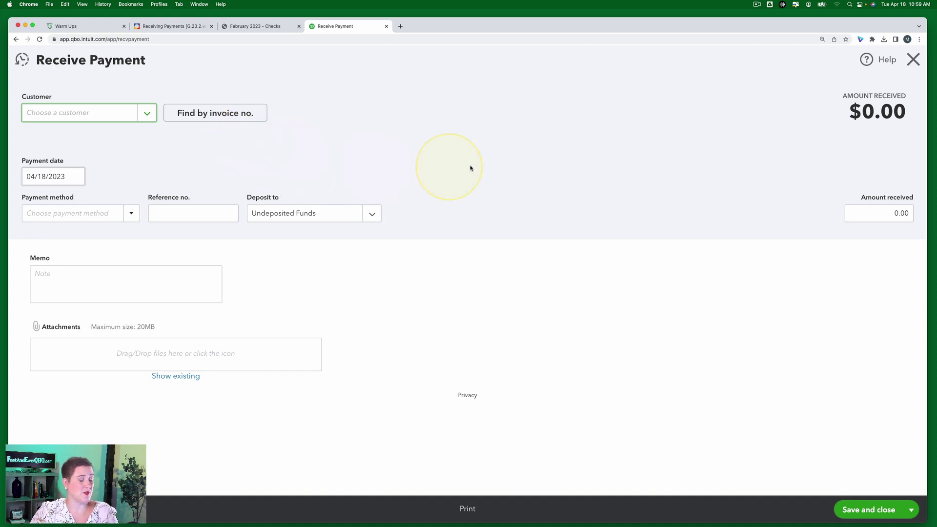
pyautogui.write('John')
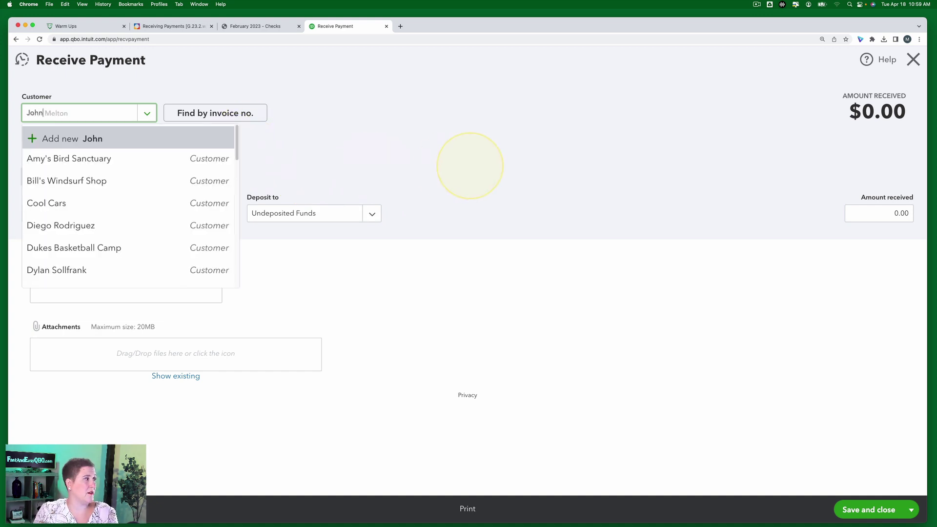
pyautogui.click(150, 159)
# Step: Review Step 2 of the exercise for the $450 check and apply the payment to Invoice #1007
pyautogui.click(171, 25)
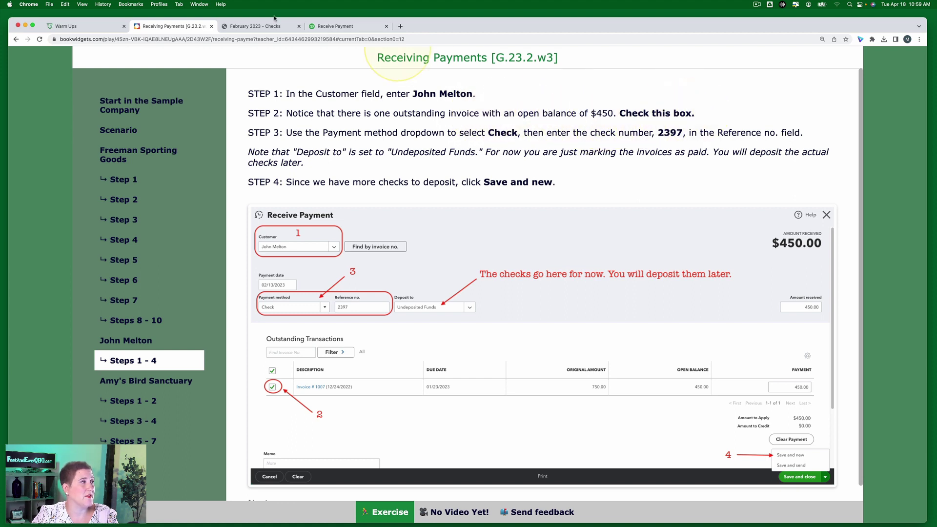
pyautogui.click(337, 28)
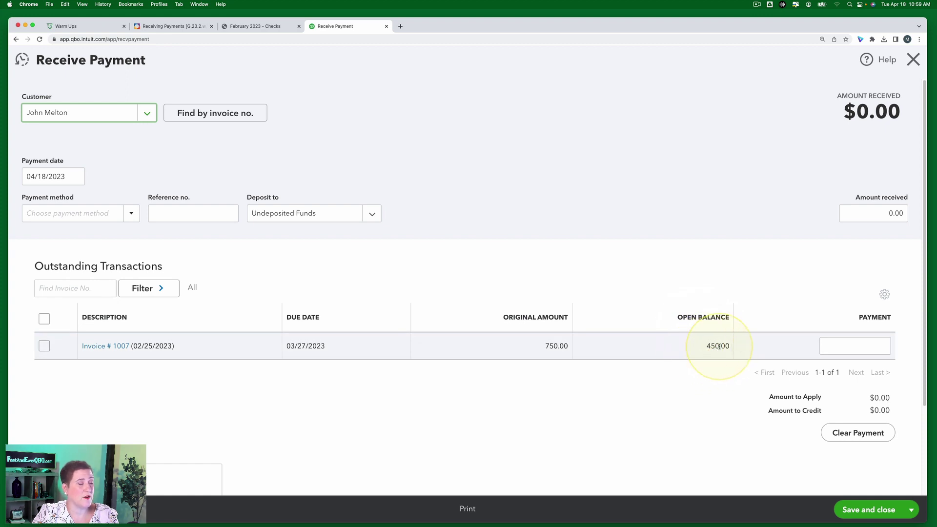
pyautogui.click(44, 346)
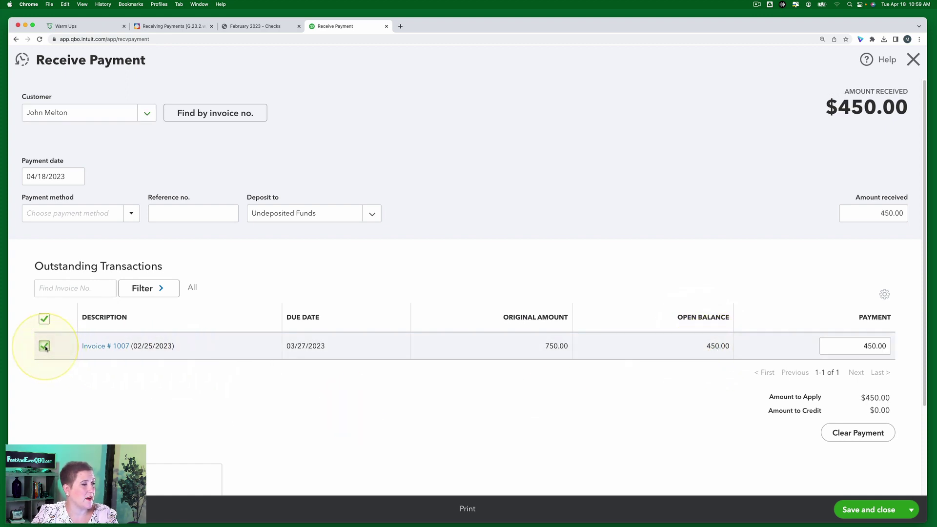
# Step: Compare the $450 check in the sample checks PDF with Steps 1 - 4 of the exercise
pyautogui.click(172, 27)
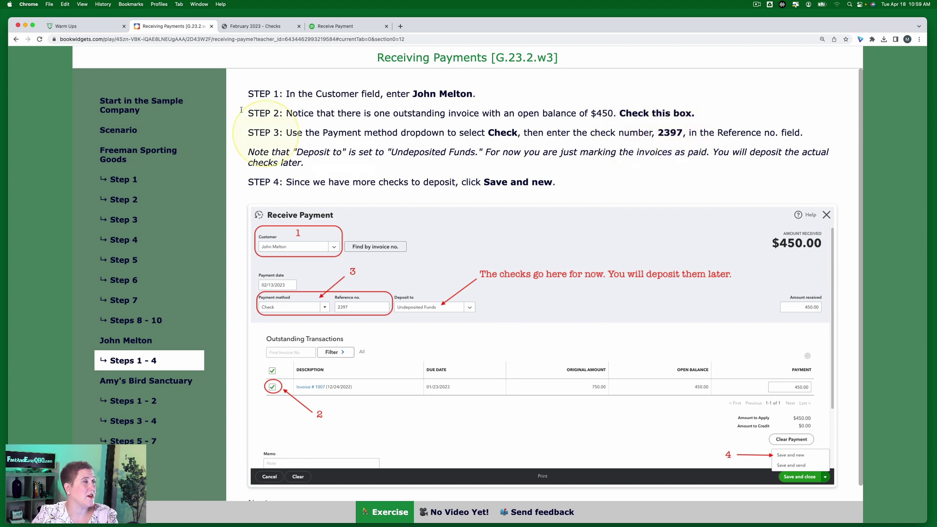
pyautogui.click(249, 28)
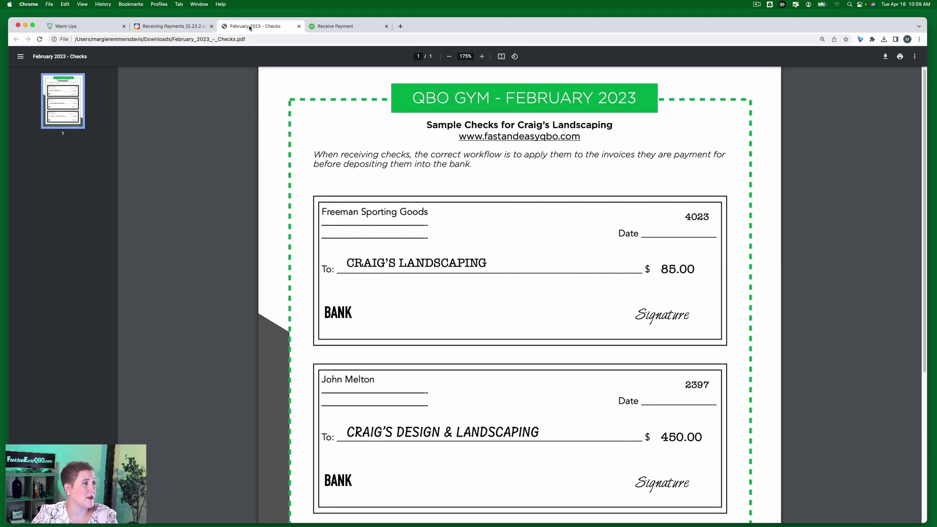
pyautogui.scroll(-5, 583, 314)
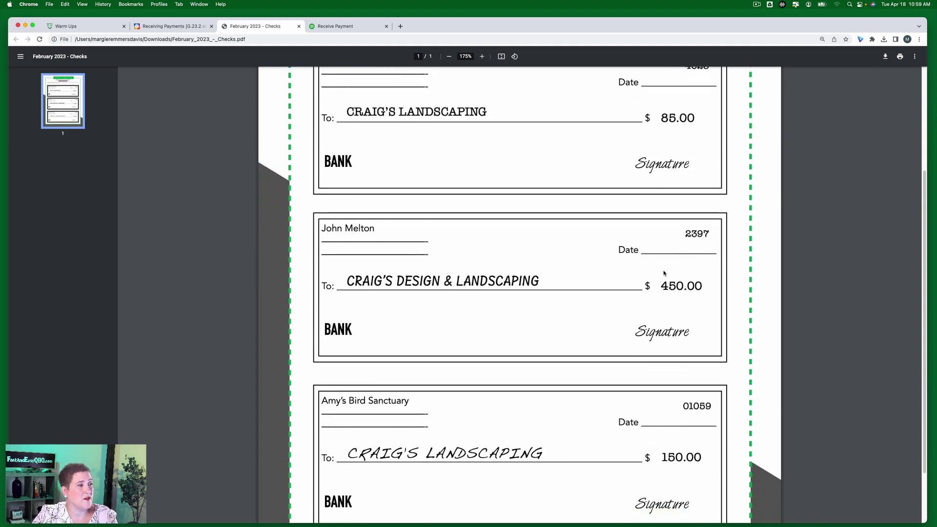
pyautogui.click(176, 28)
# Step: Set the Invoice #1007 payment method to Check and enter reference number 2397 from the sample check
pyautogui.click(344, 26)
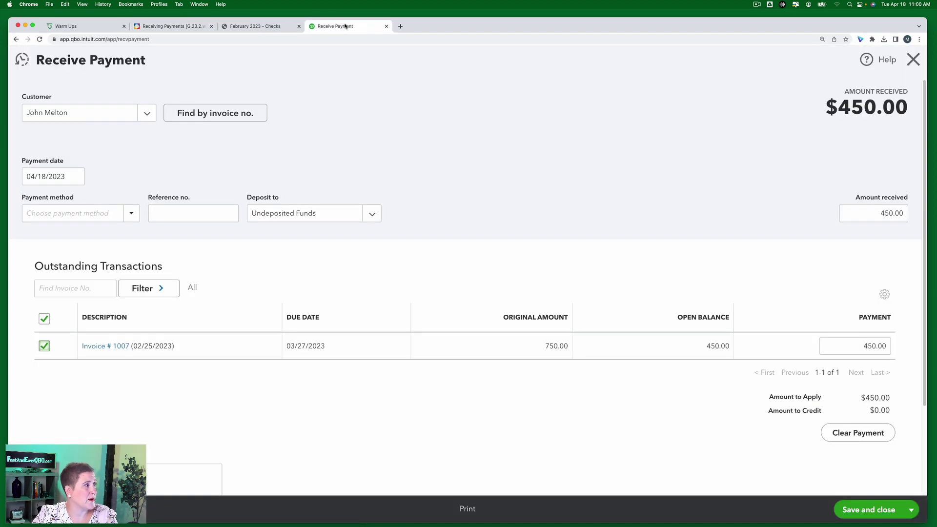
pyautogui.click(125, 212)
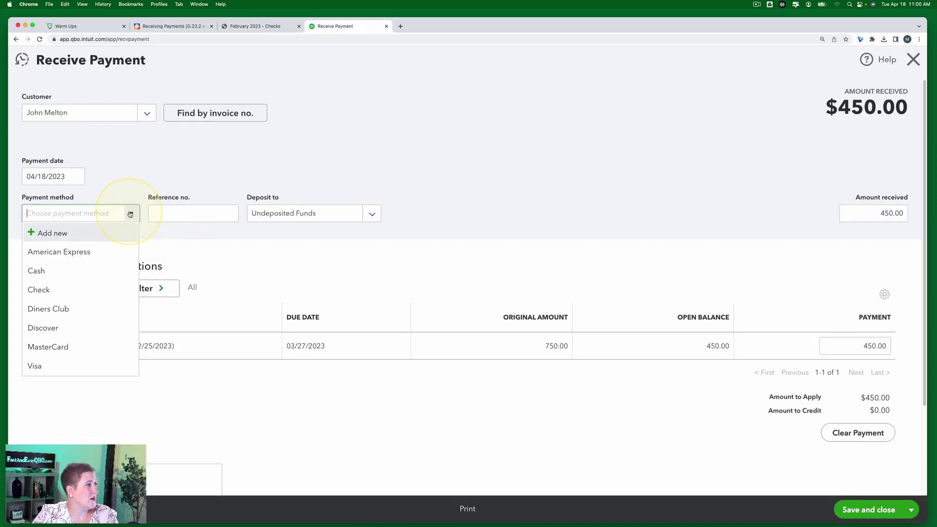
pyautogui.click(59, 289)
pyautogui.click(169, 213)
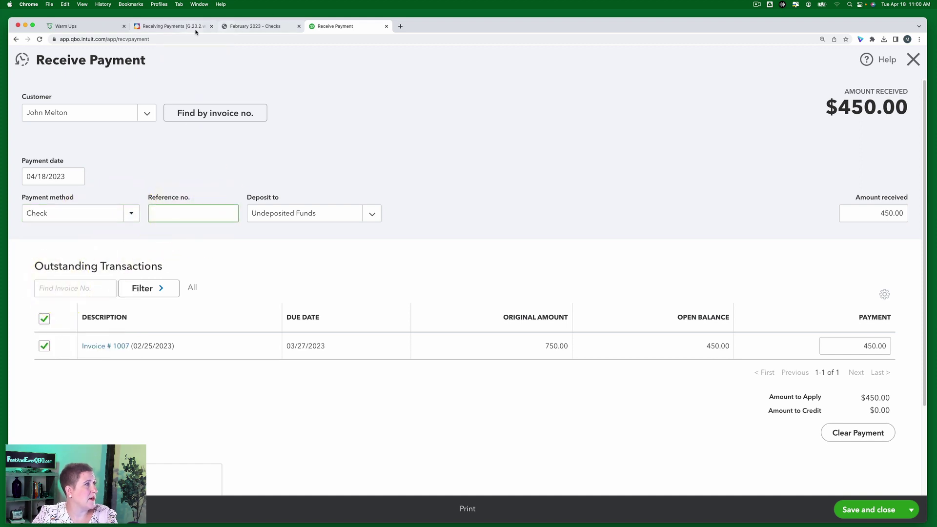
pyautogui.click(250, 26)
pyautogui.click(341, 26)
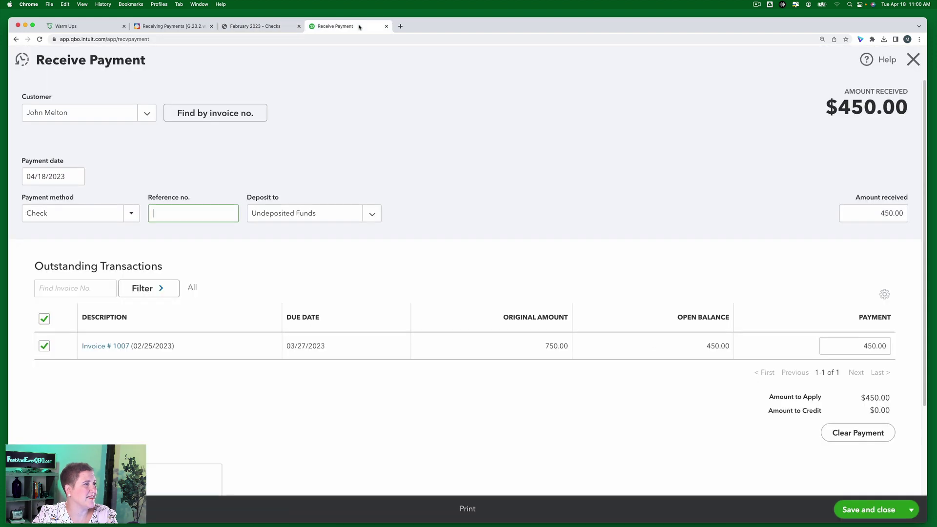
pyautogui.click(208, 210)
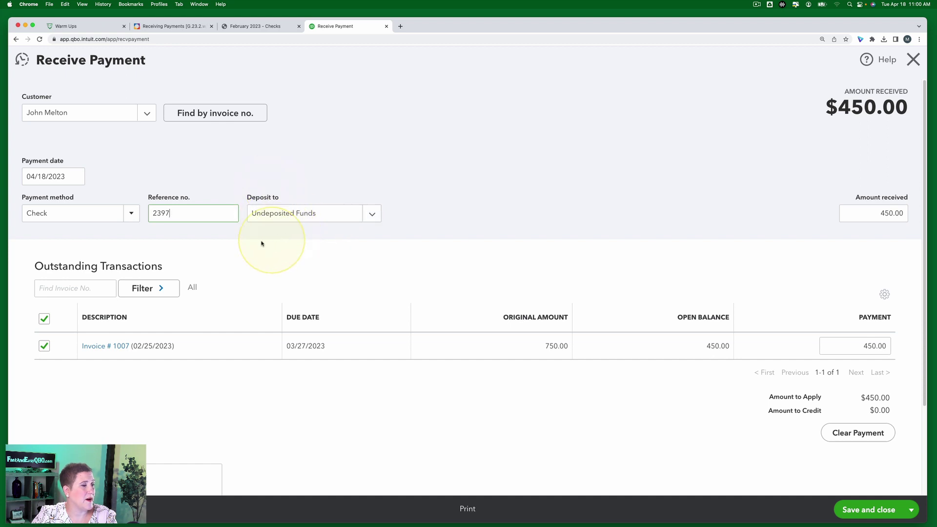
# Step: Read Step 4 of the exercise and save the Invoice #1007 payment, starting a new one
pyautogui.click(179, 31)
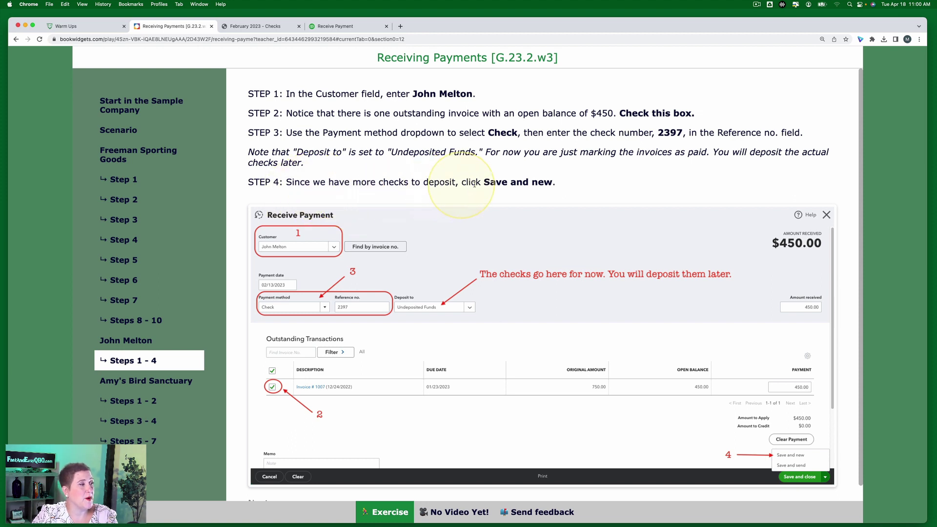
pyautogui.click(338, 27)
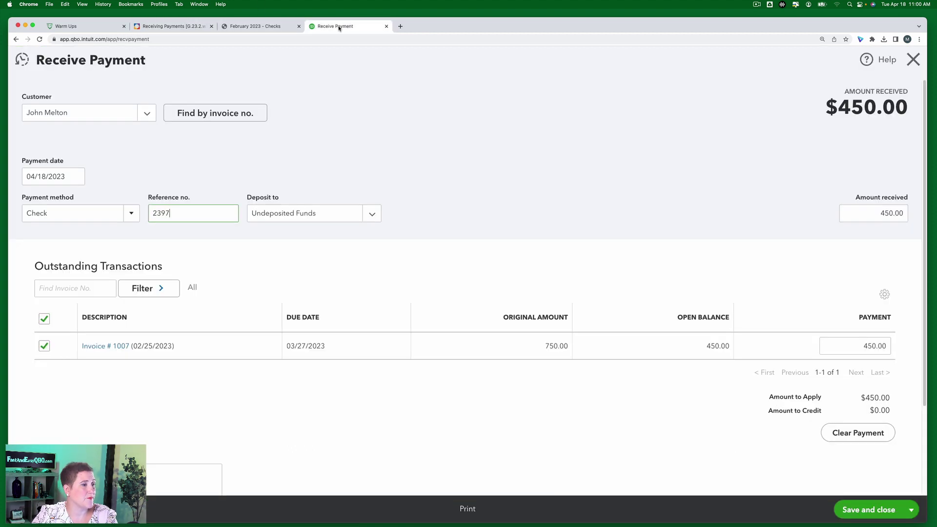
pyautogui.click(912, 510)
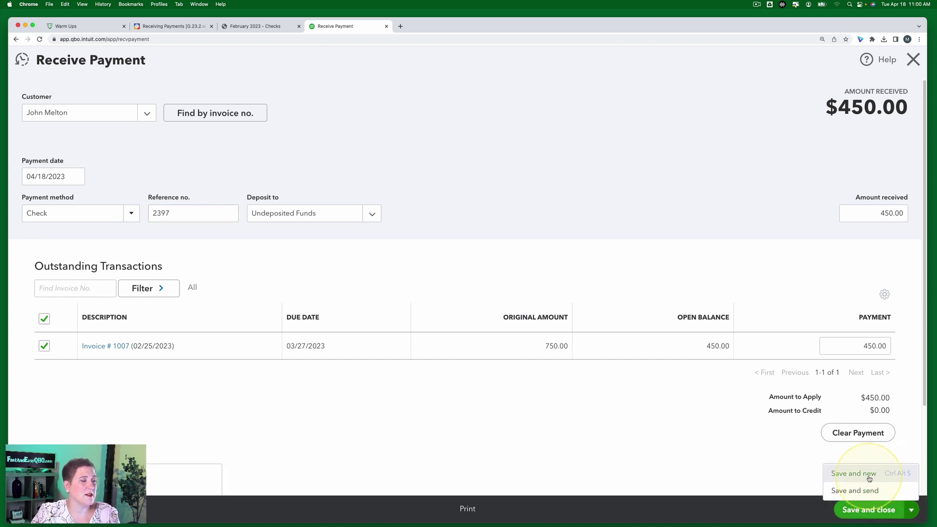
pyautogui.click(853, 473)
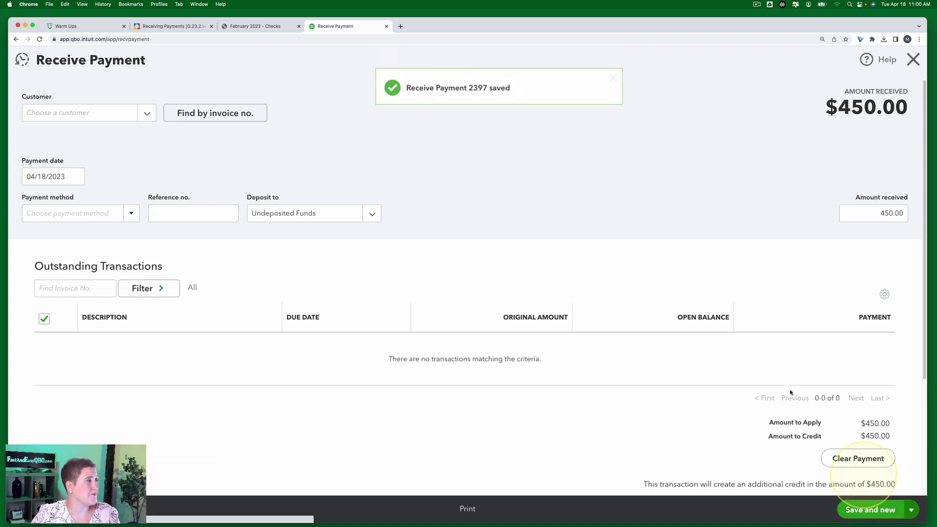
# Step: Read the exercise's Amy's Bird Sanctuary introduction and Step 1, and choose Amy's Bird Sanctuary as the new payment's customer
pyautogui.click(173, 26)
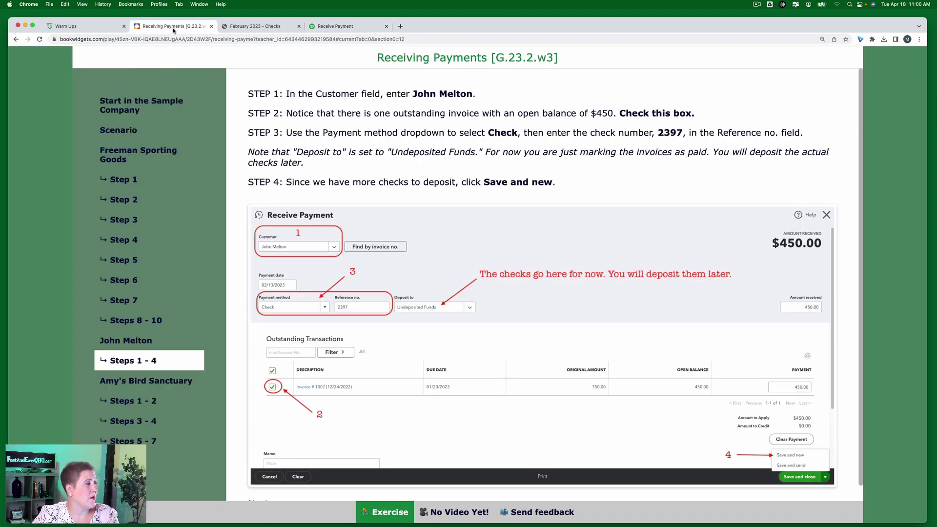
pyautogui.click(180, 390)
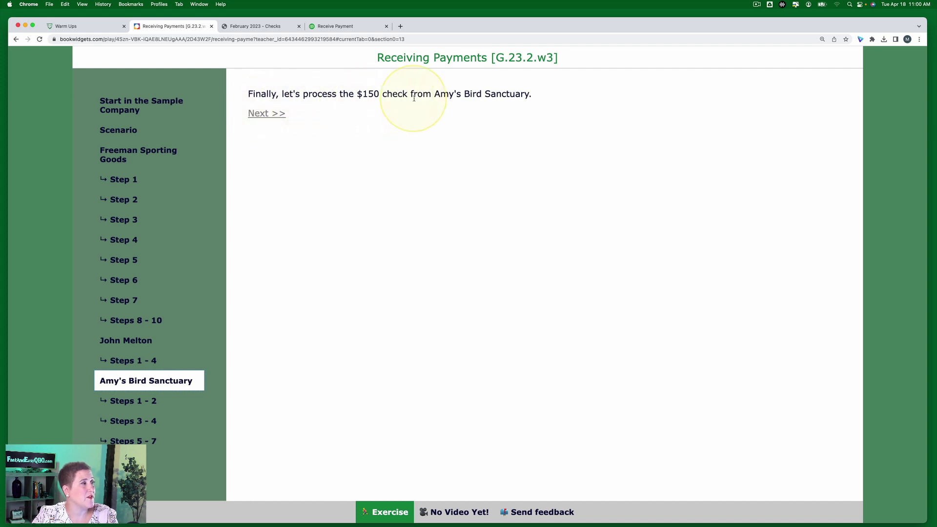
pyautogui.click(277, 114)
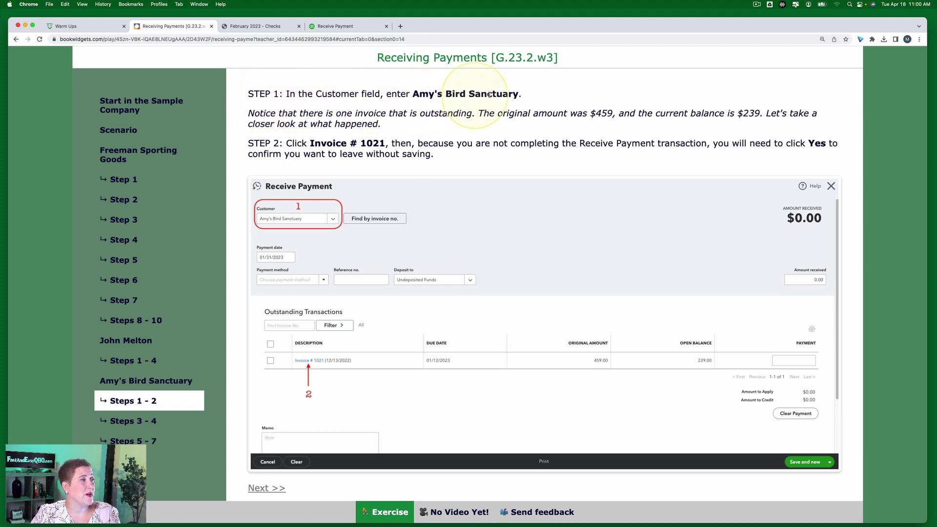
pyautogui.click(338, 26)
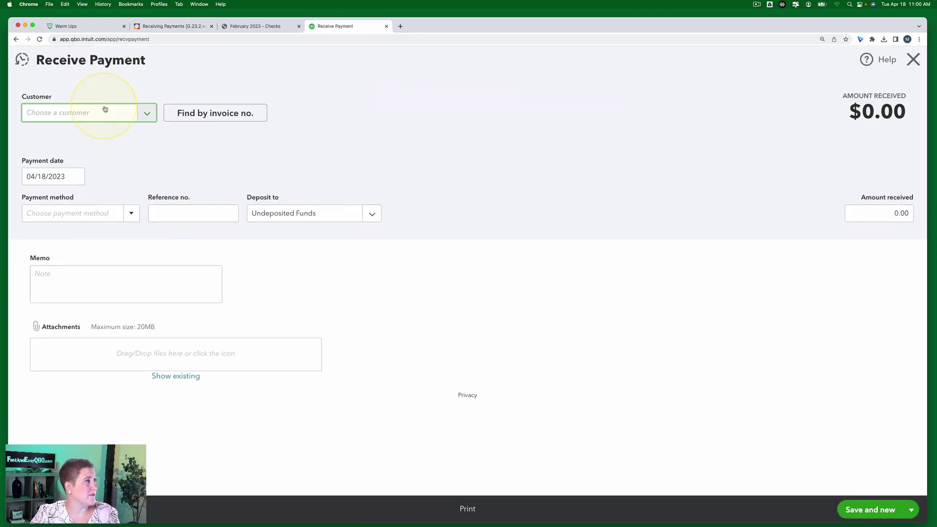
pyautogui.write('Amy')
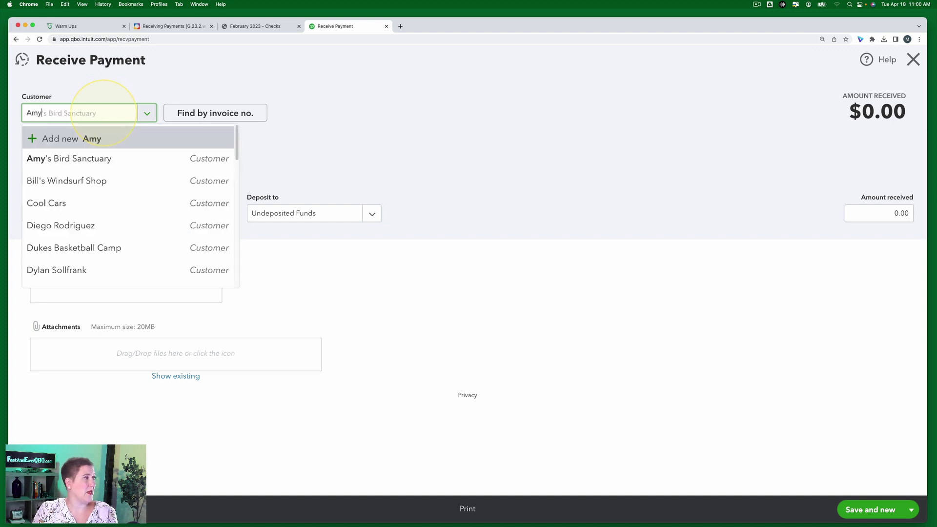
pyautogui.click(119, 157)
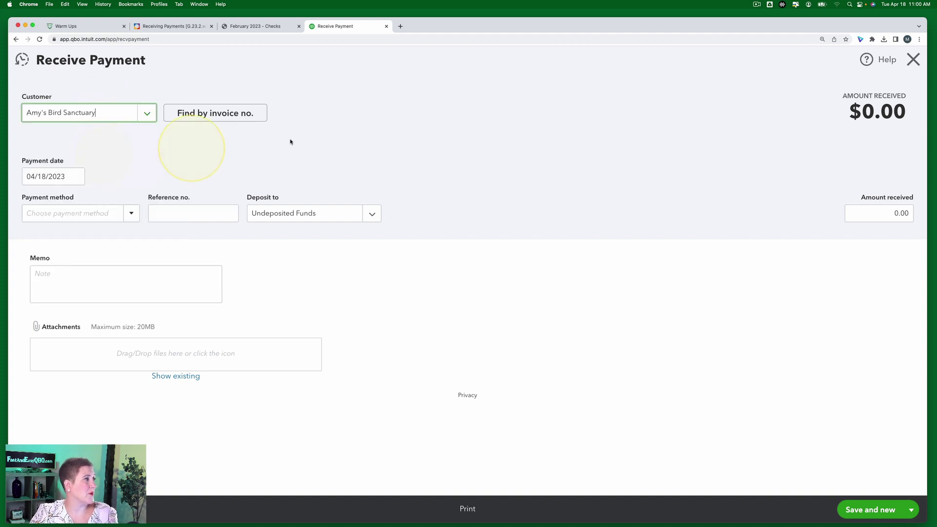
# Step: Check Step 2 of the exercise and open Invoice #1021 from the outstanding transactions, leaving the payment unsaved
pyautogui.click(178, 27)
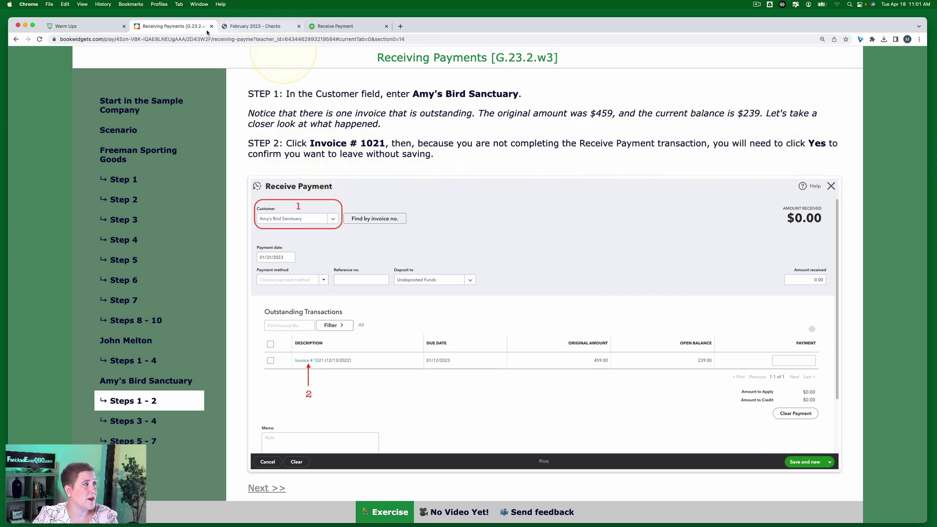
pyautogui.click(343, 27)
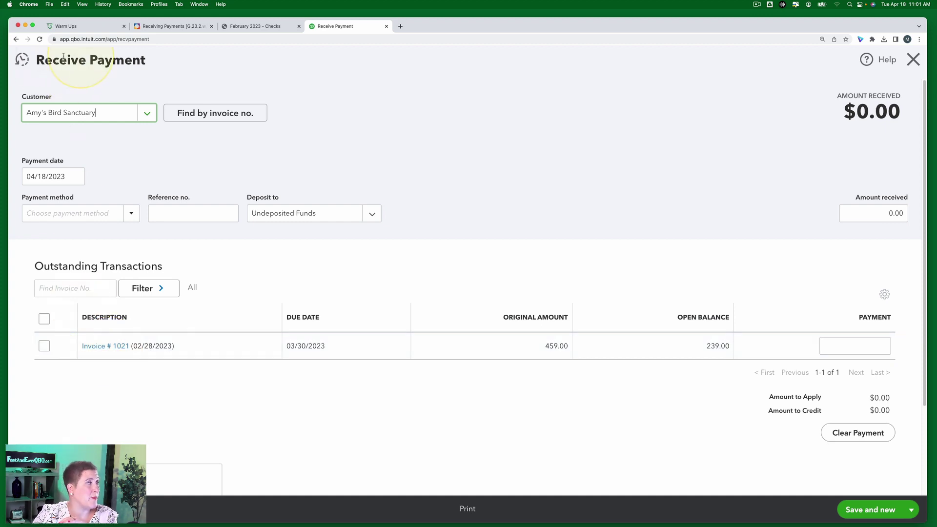
pyautogui.click(110, 347)
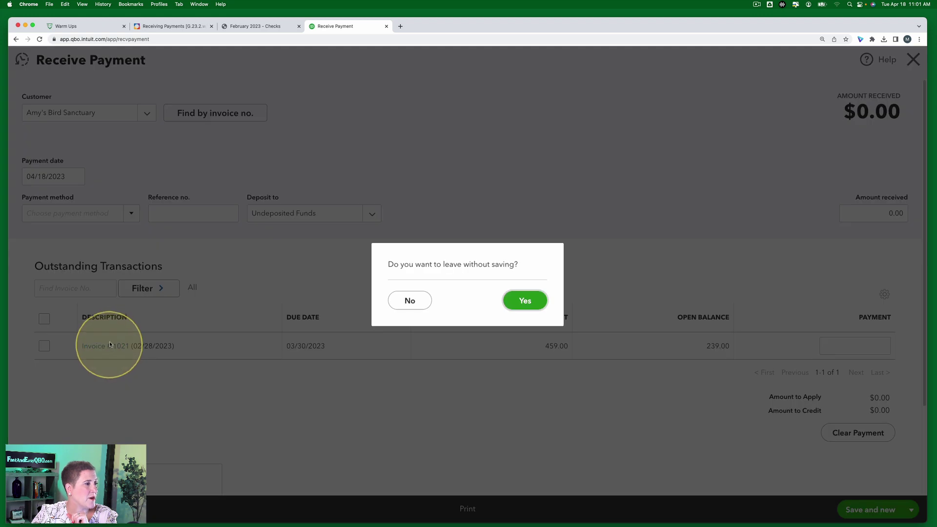
pyautogui.click(535, 300)
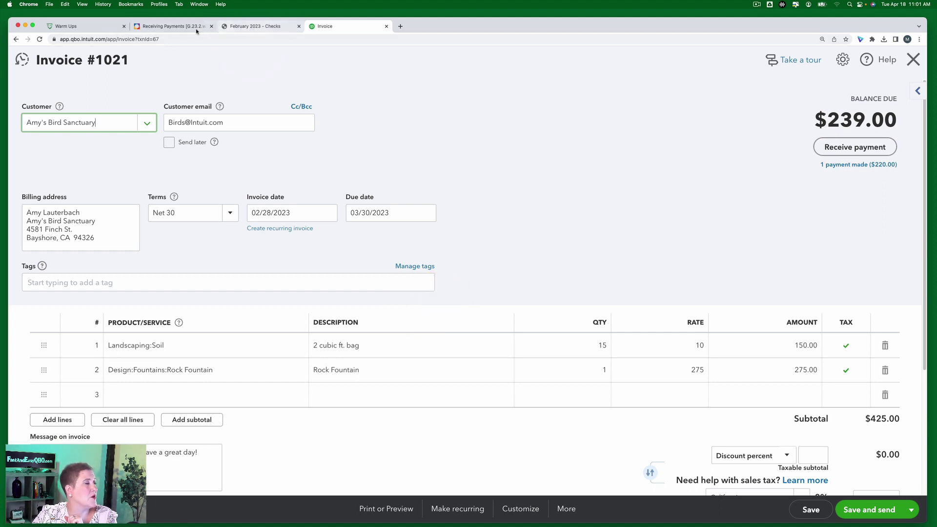
# Step: Read Steps 3 - 4 of the exercise and display the details of the previous payment on Invoice #1021
pyautogui.click(175, 26)
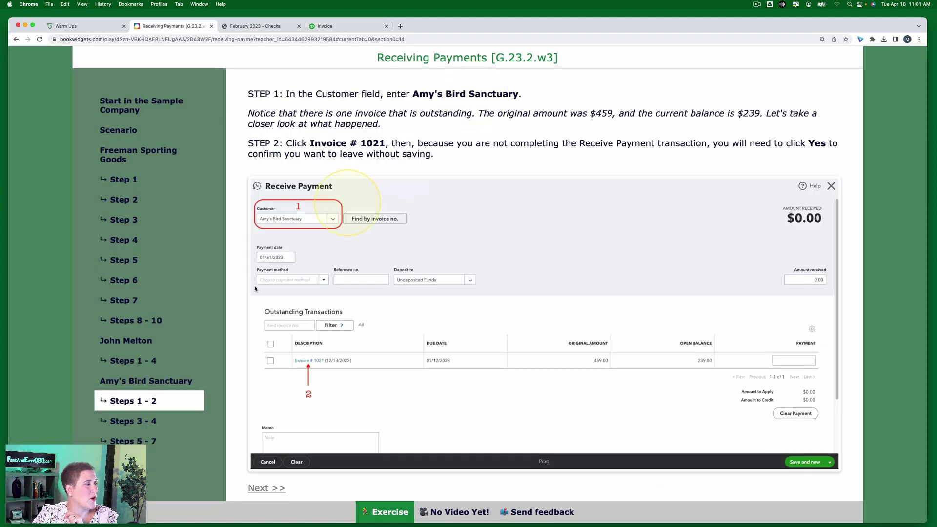
pyautogui.click(147, 424)
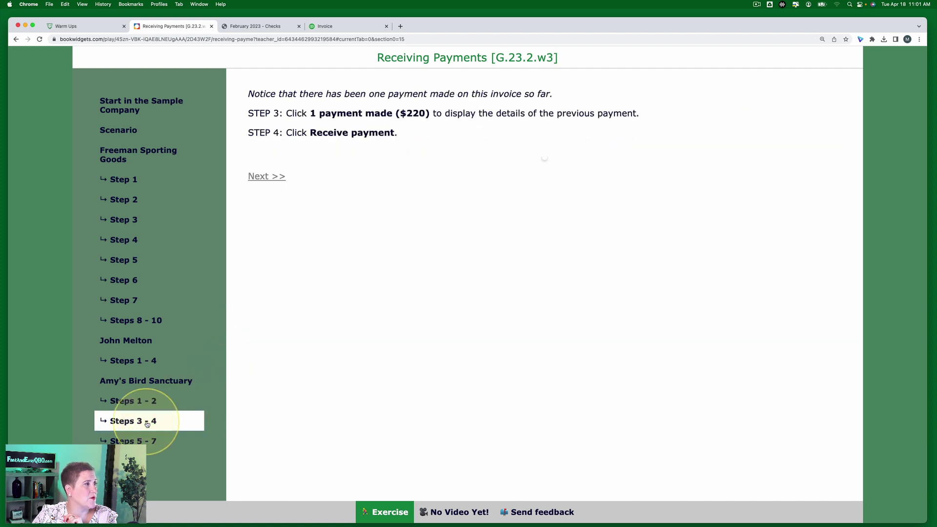
pyautogui.click(147, 402)
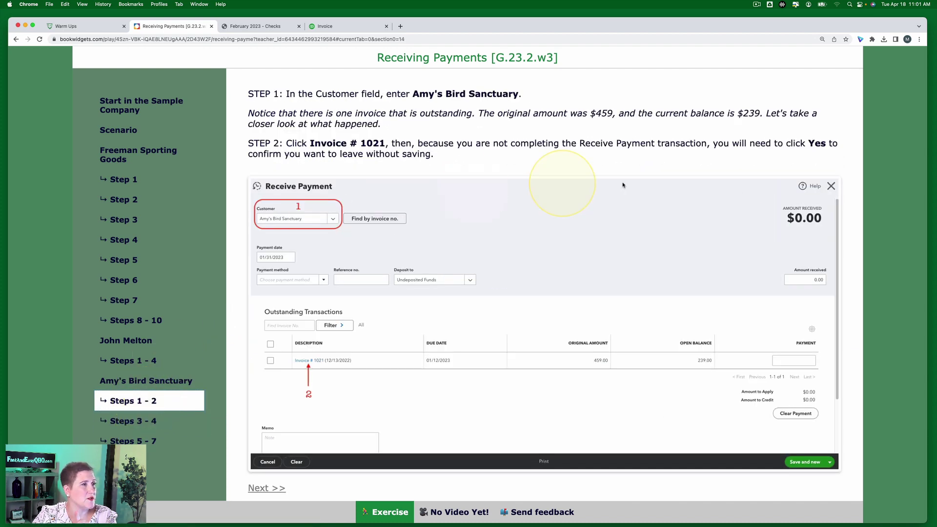
pyautogui.click(155, 424)
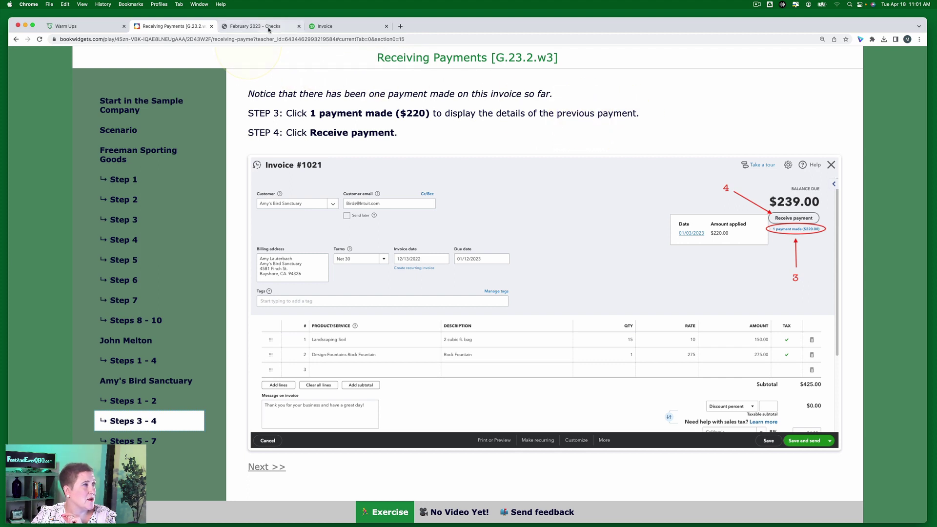
pyautogui.click(347, 28)
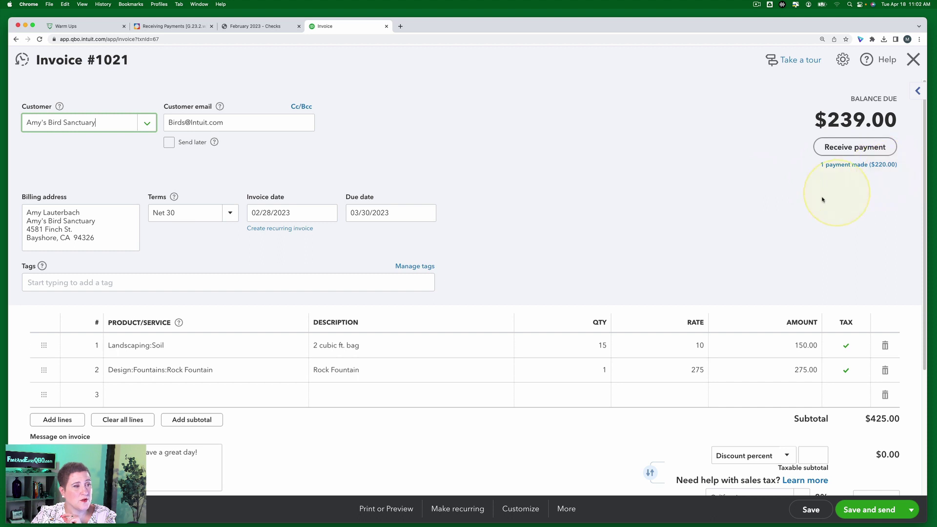
pyautogui.click(842, 167)
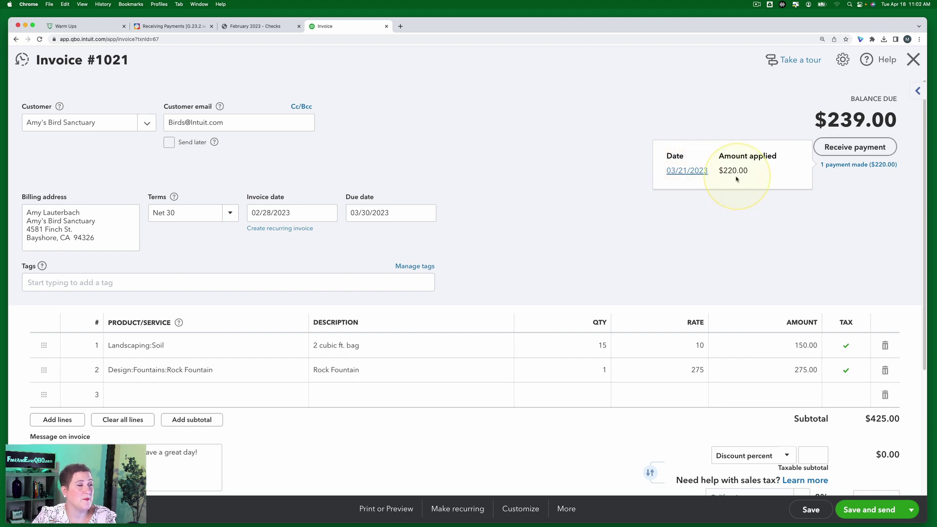
# Step: Recheck Step 4 of the exercise and start receiving a payment from Invoice #1021
pyautogui.click(171, 26)
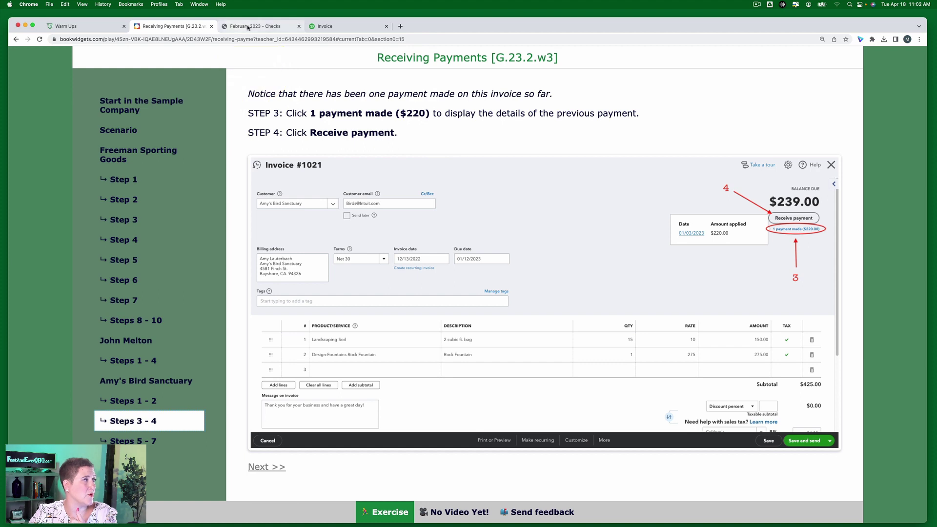
pyautogui.click(340, 28)
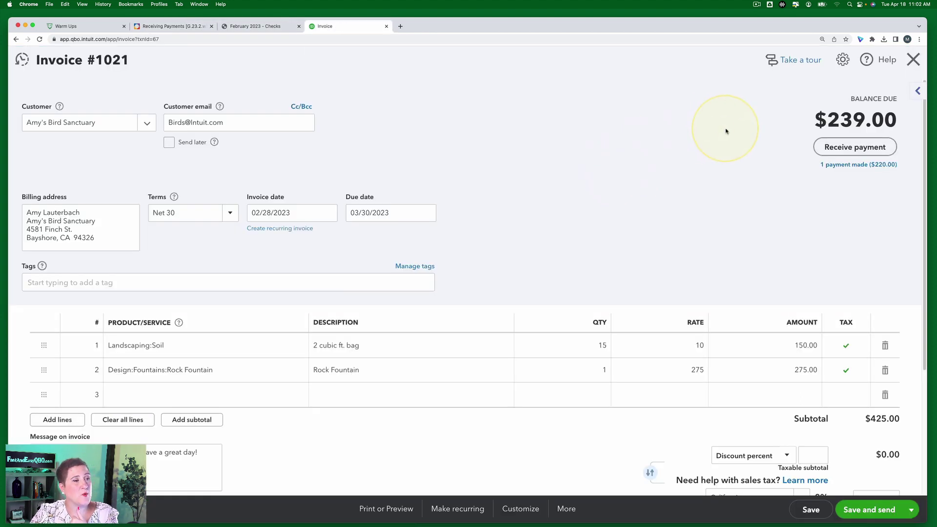
pyautogui.click(851, 147)
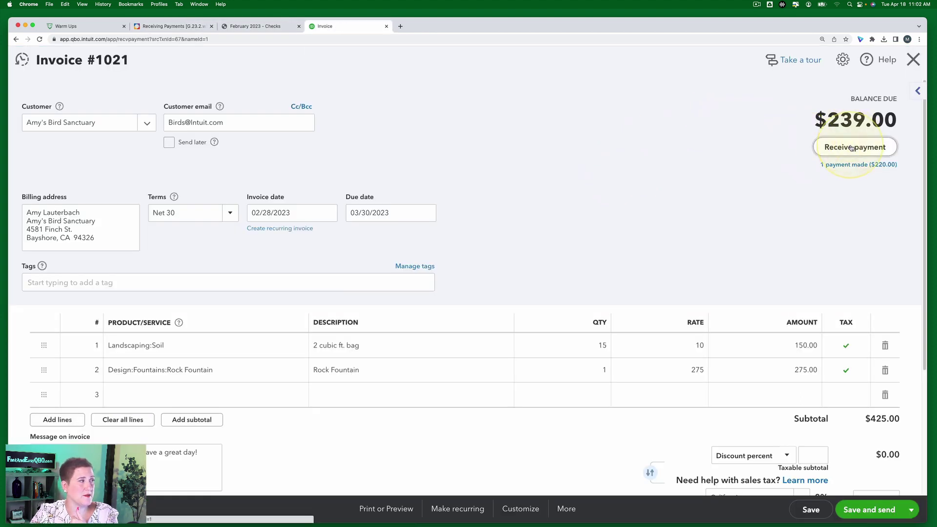
# Step: Read Steps 5 - 7 of the exercise and compare them with the Amy's Bird Sanctuary check in the sample checks PDF
pyautogui.click(165, 28)
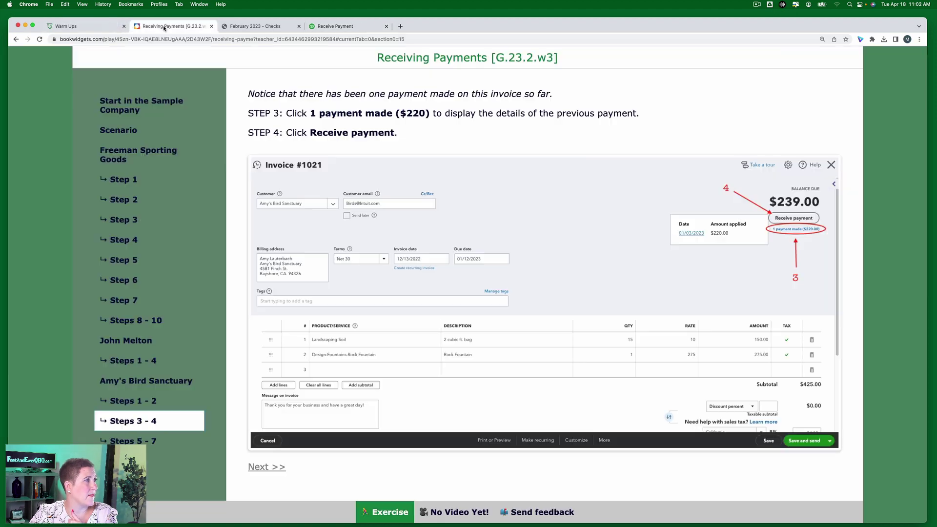
pyautogui.click(146, 440)
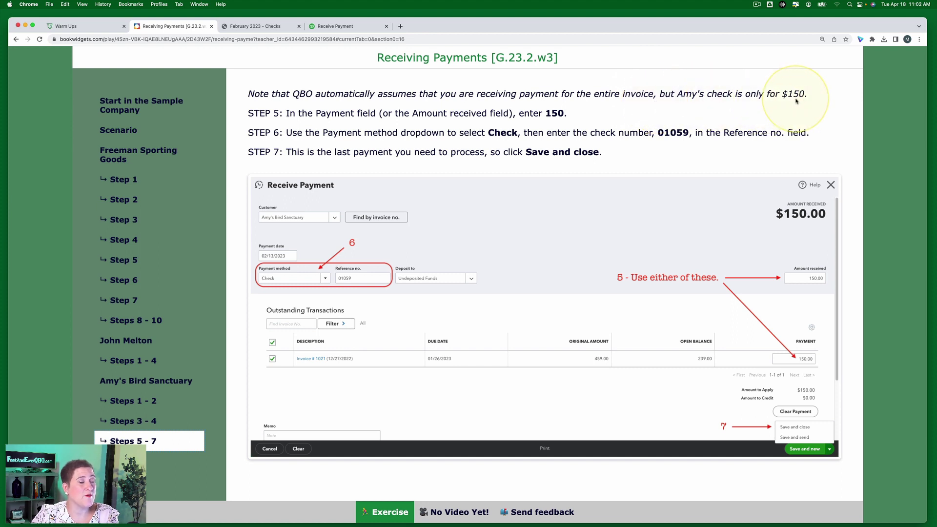
pyautogui.click(263, 28)
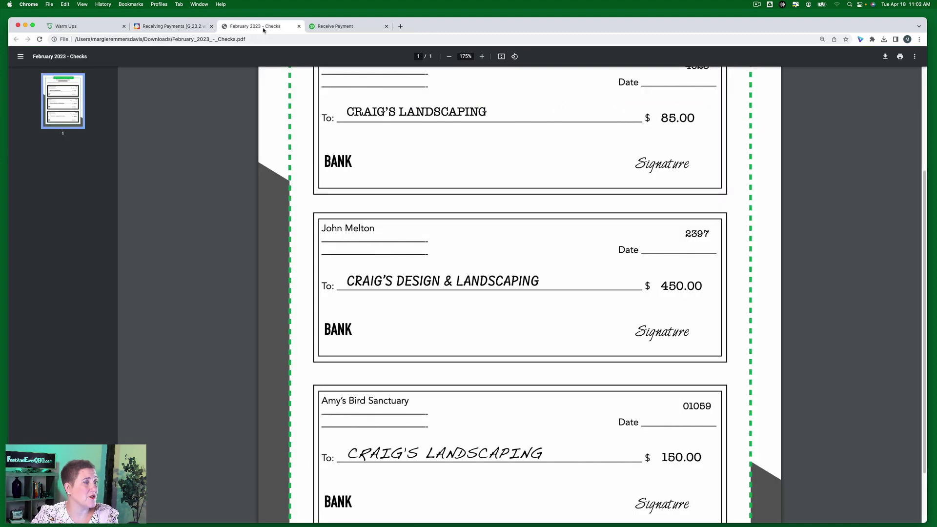
pyautogui.scroll(-3, 617, 326)
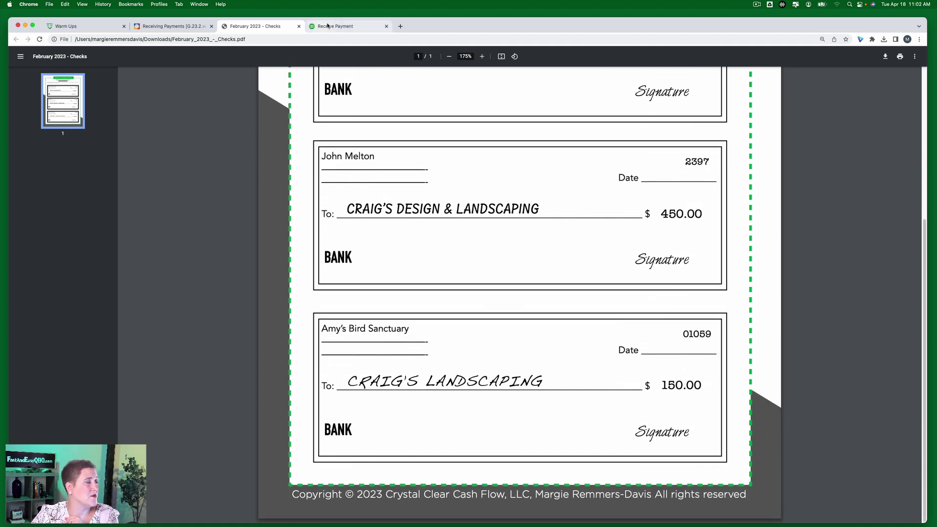
pyautogui.click(173, 28)
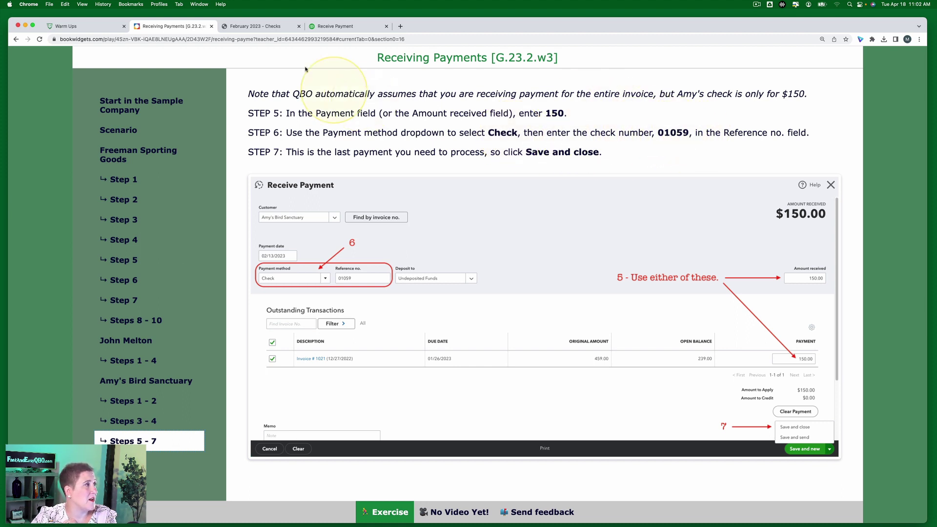
# Step: Set the Invoice #1021 payment method to Check and enter reference number 01059
pyautogui.click(339, 29)
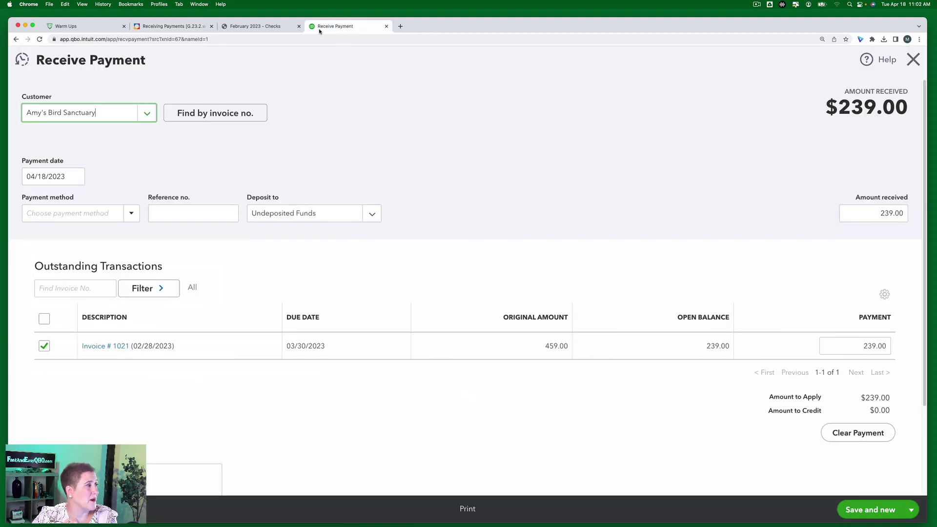
pyautogui.click(132, 216)
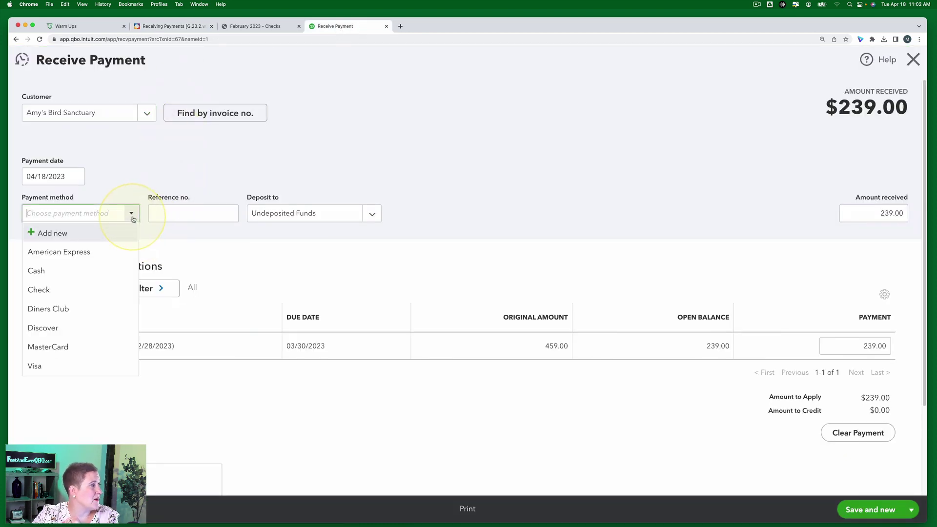
pyautogui.click(69, 290)
pyautogui.click(183, 214)
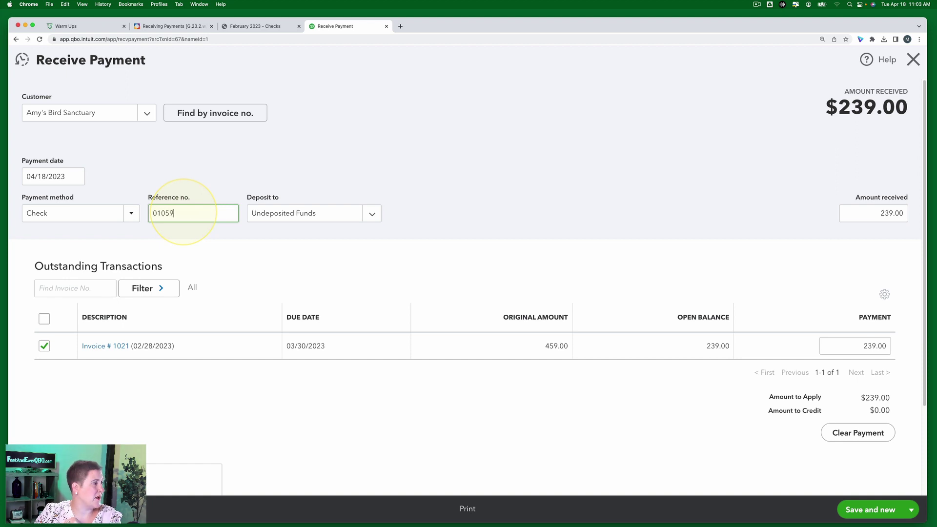
# Step: Check Step 5 of the exercise and set the payment applied to Invoice #1021 to 150
pyautogui.click(189, 25)
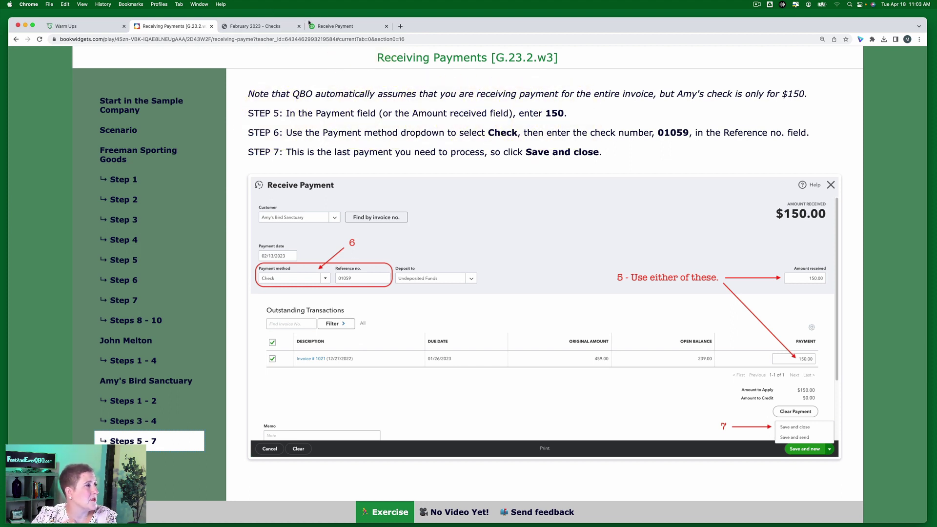
pyautogui.click(343, 27)
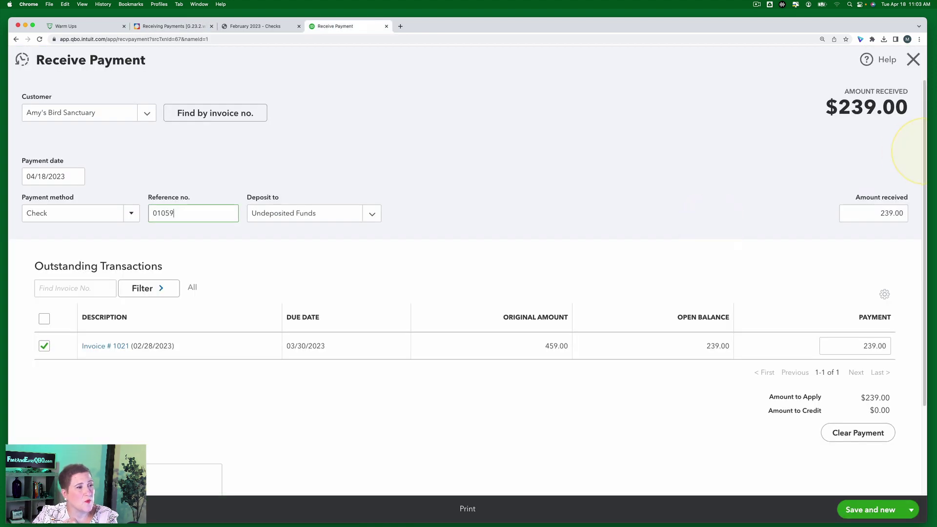
pyautogui.click(874, 213)
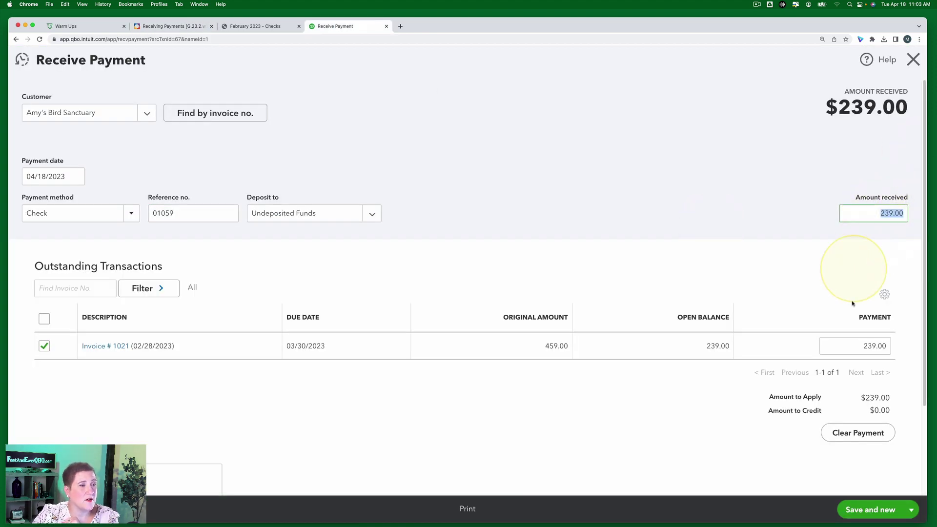
pyautogui.click(860, 347)
pyautogui.moveTo(860, 348); pyautogui.dragTo(900, 344)
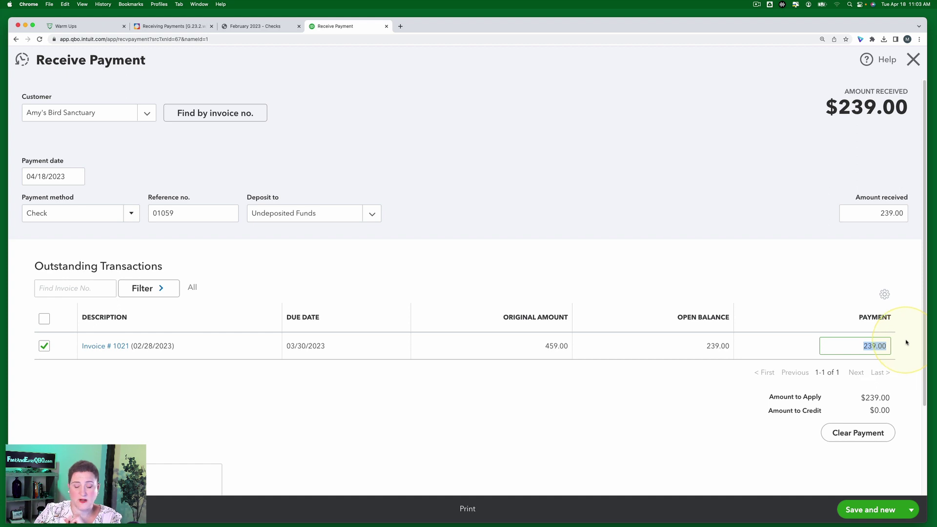
pyautogui.write('150')
pyautogui.press('Tab')
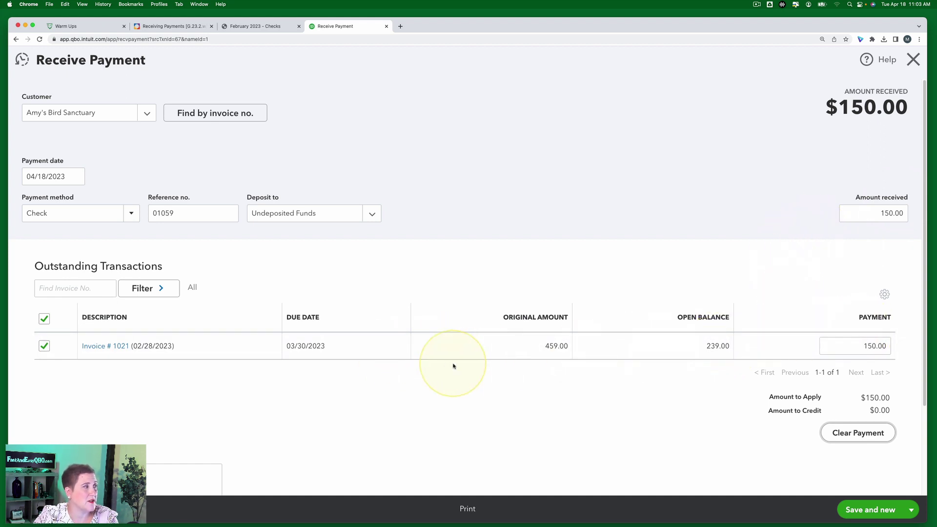
# Step: Verify the Invoice #1021 payment against Steps 5 - 7 of the exercise, and save and close it
pyautogui.click(161, 27)
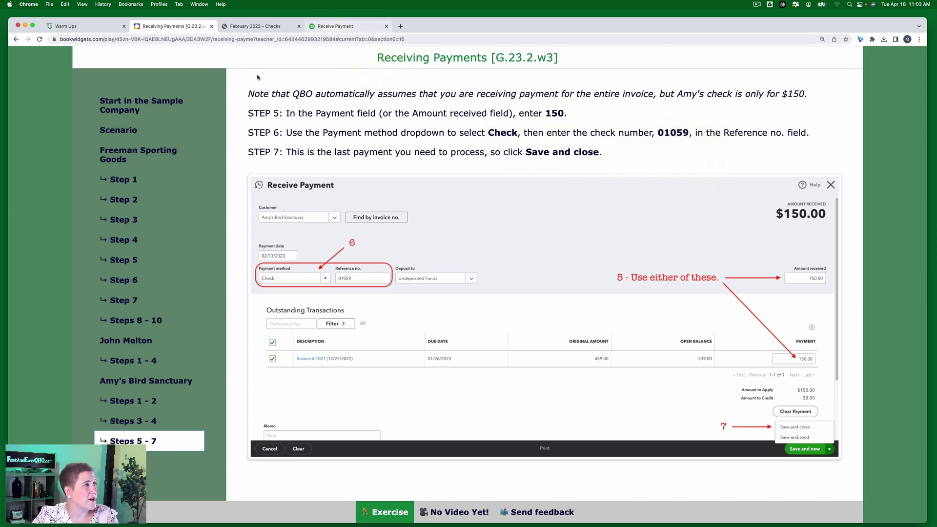
pyautogui.click(344, 26)
pyautogui.click(57, 210)
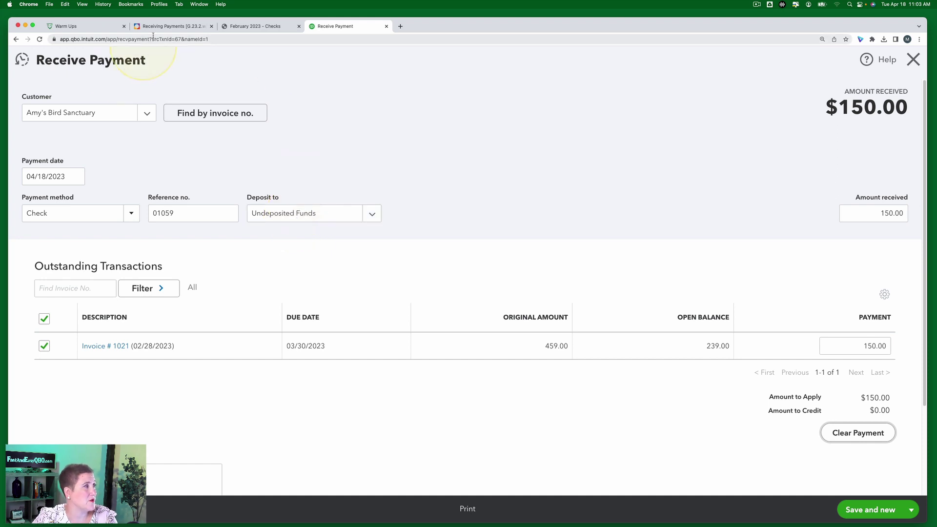
pyautogui.click(181, 27)
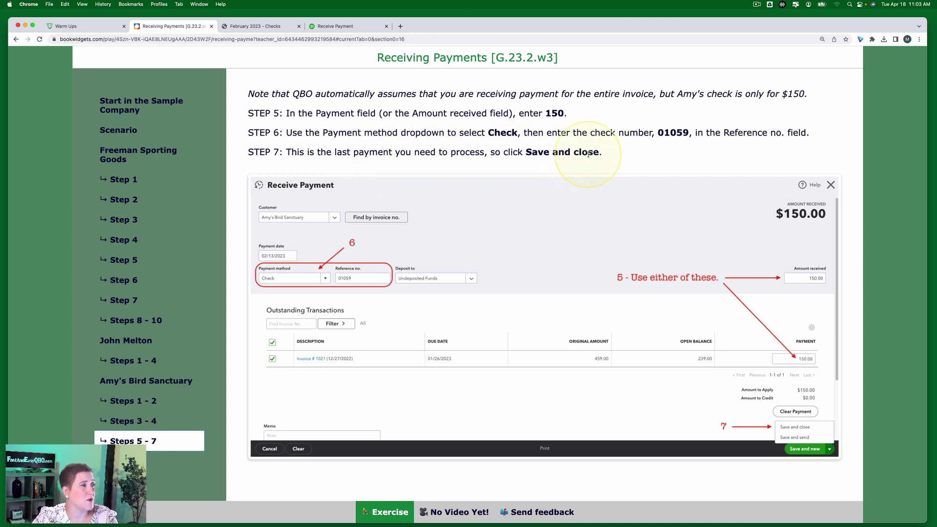
pyautogui.click(269, 28)
pyautogui.click(336, 25)
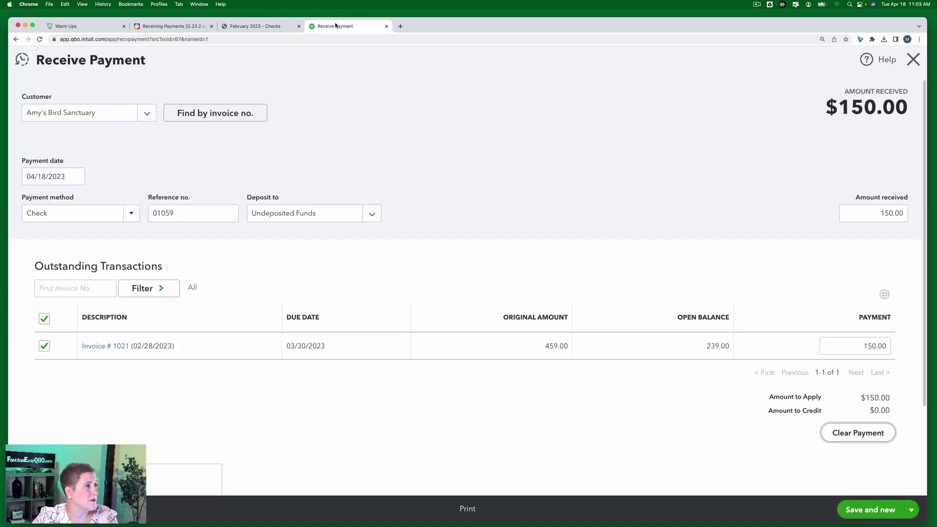
pyautogui.click(912, 509)
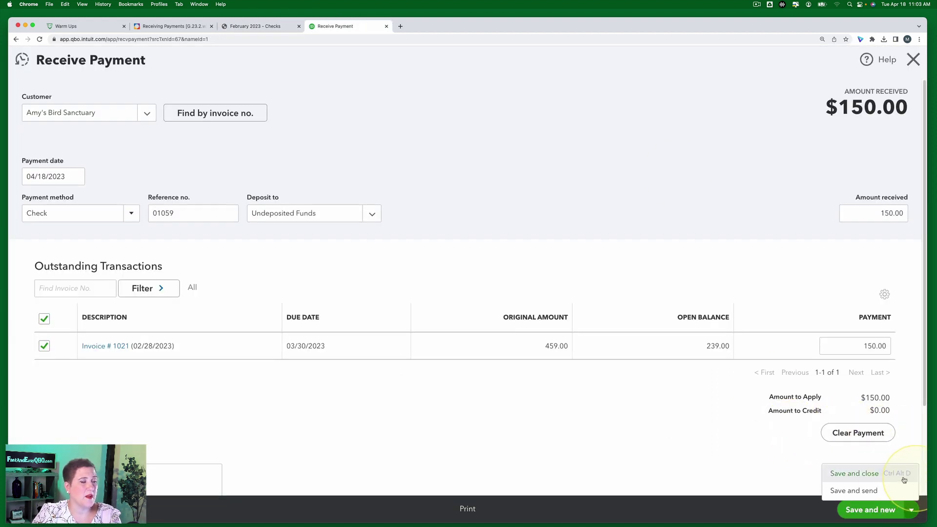
pyautogui.click(858, 474)
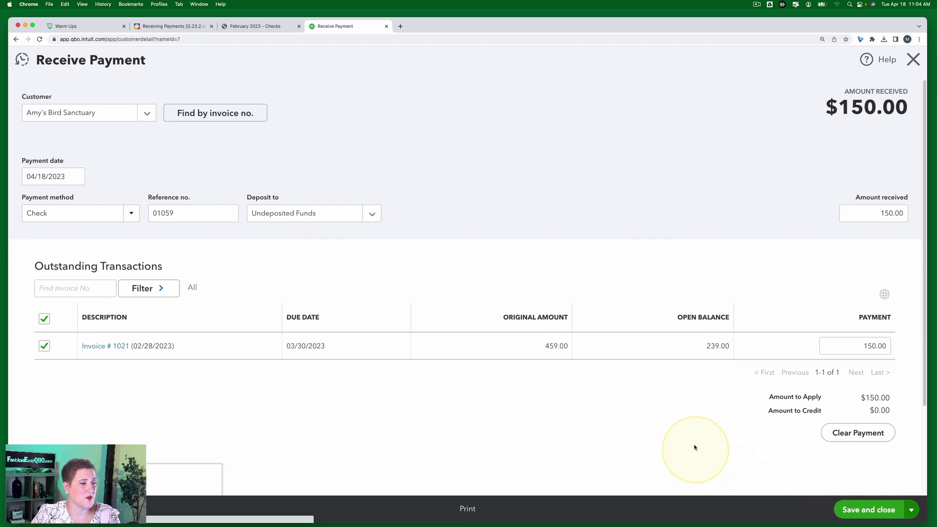